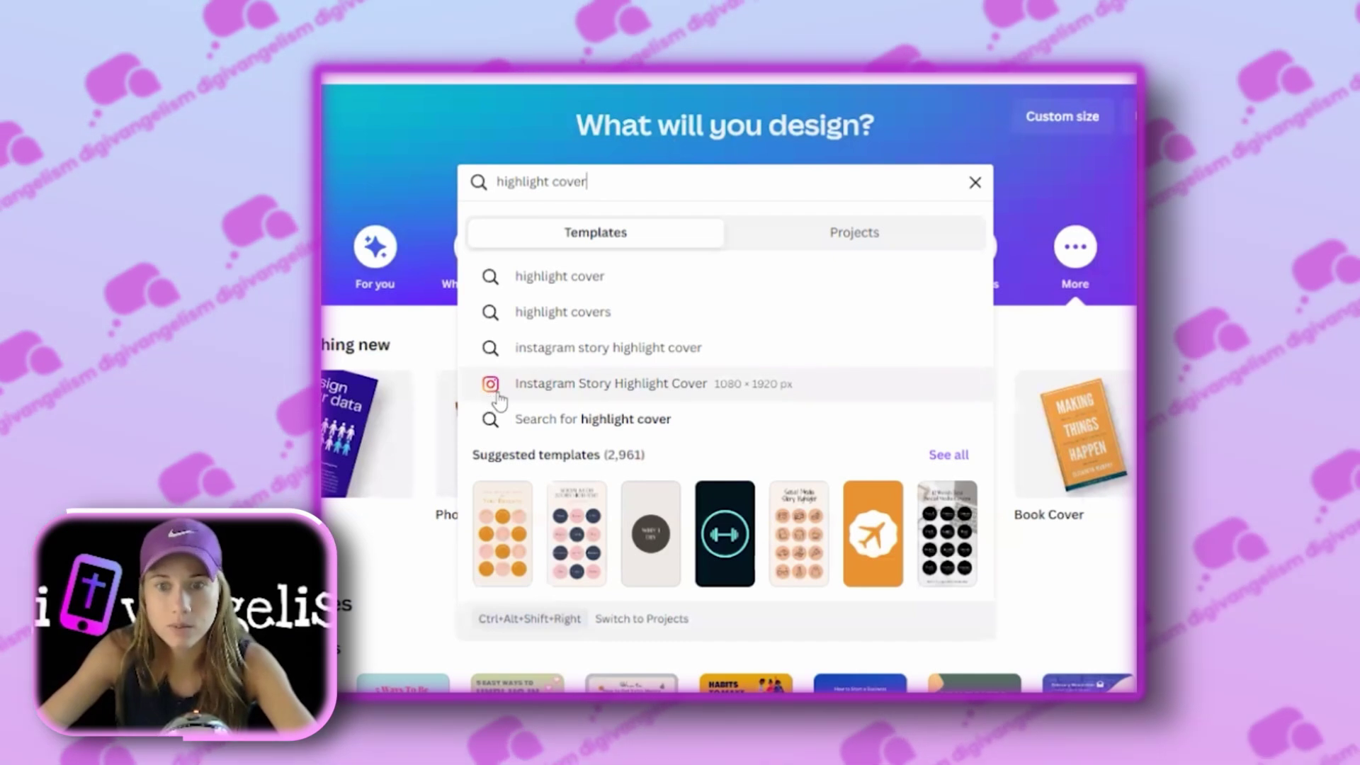
- Search Canva designs for 'highlight cover' and choose the Instagram Story Highlight Cover suggestion
left_click(718, 389)
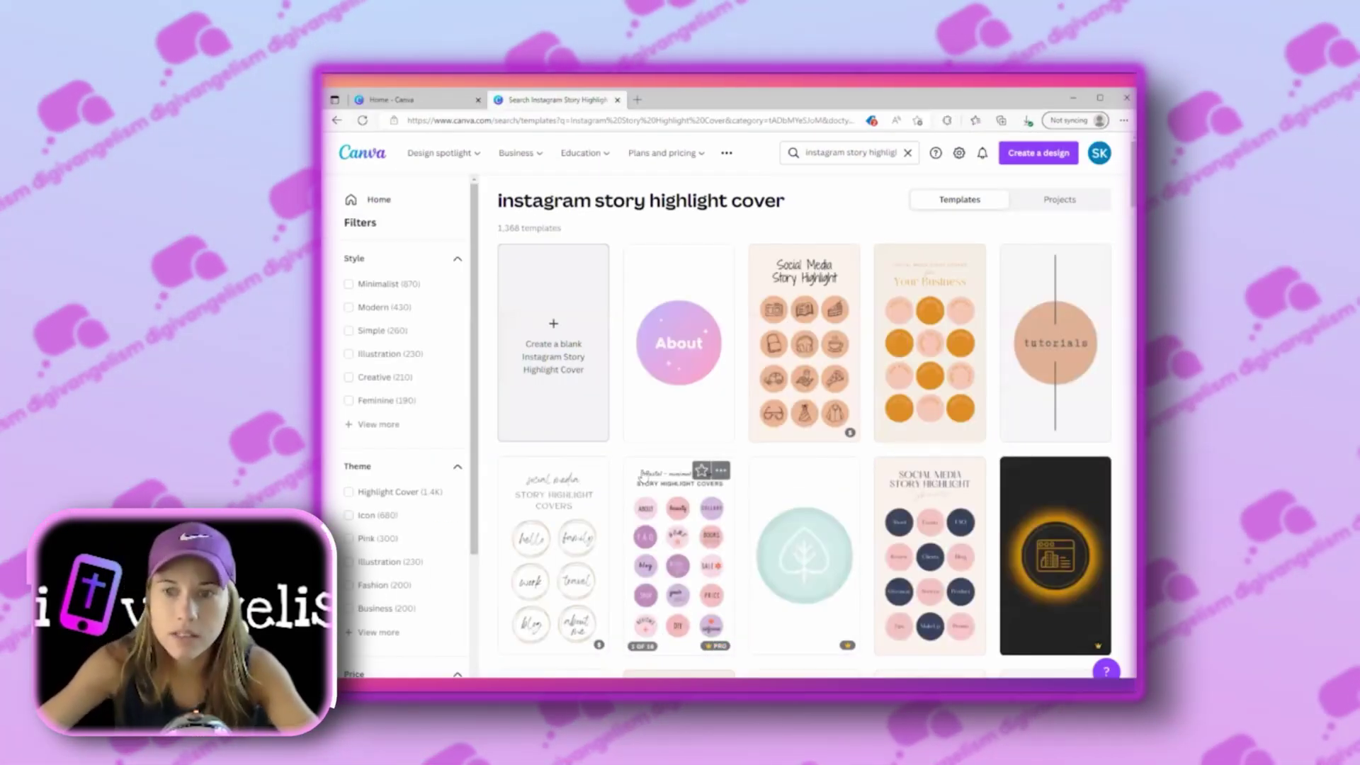
- Scroll the 1,366 highlight cover templates, comparing watercolor, icon-set, neon and themed designs
scroll(652, 445, "down", 2)
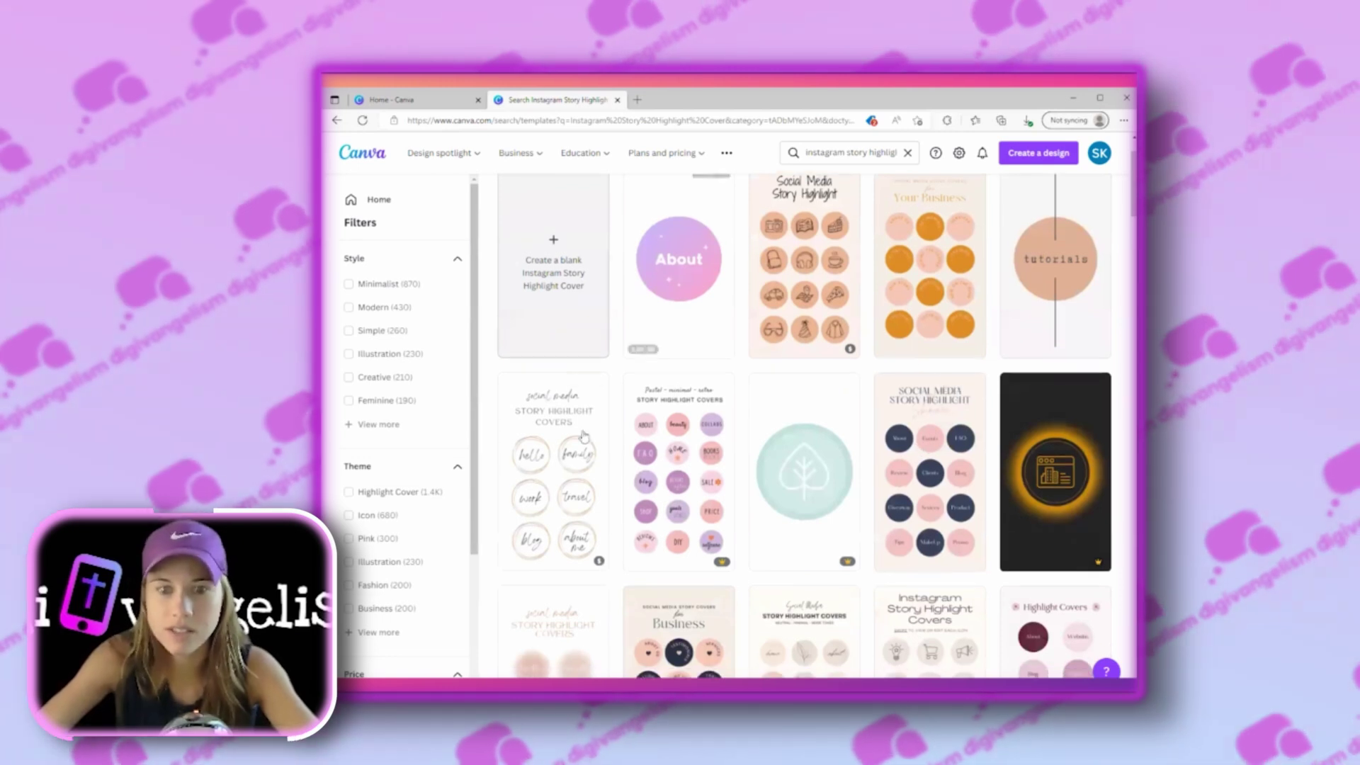
scroll(912, 325, "down", 6)
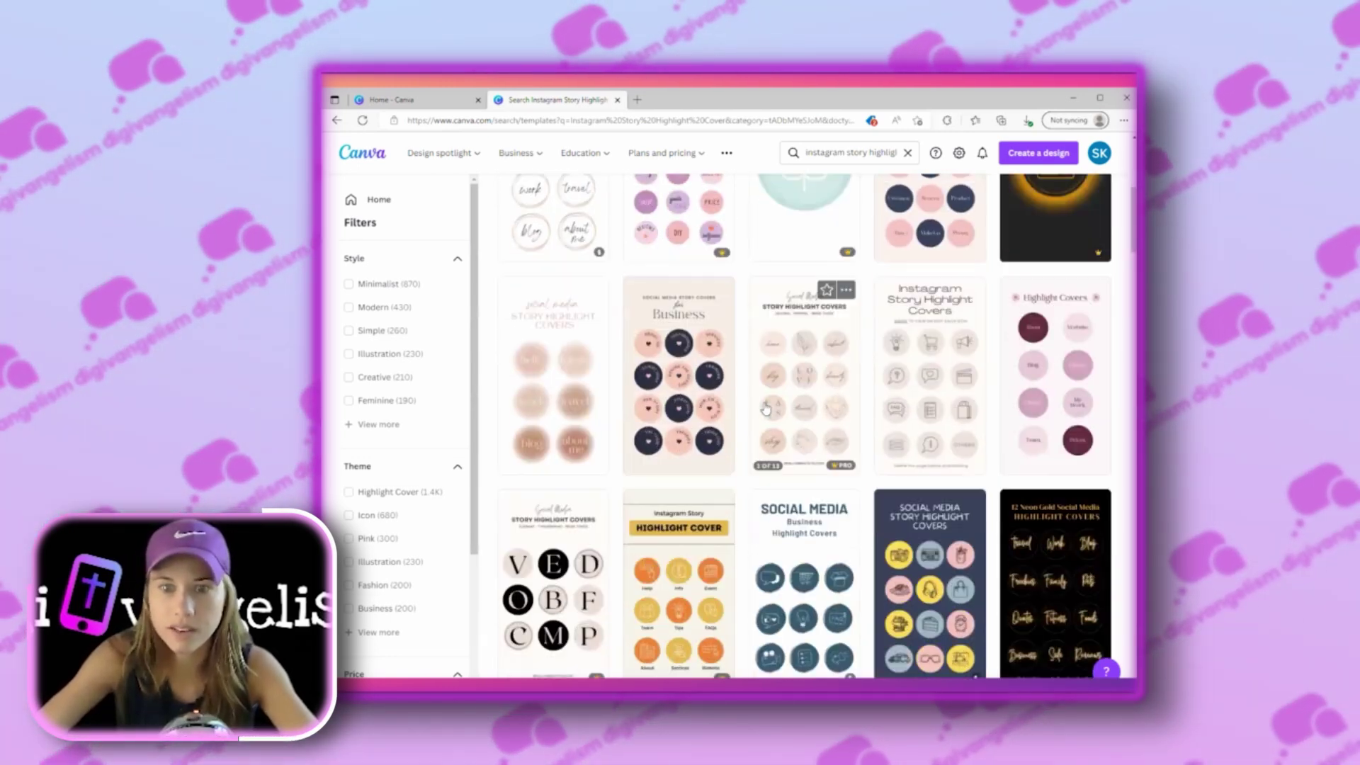
scroll(765, 409, "up", 3)
scroll(765, 409, "up", 3)
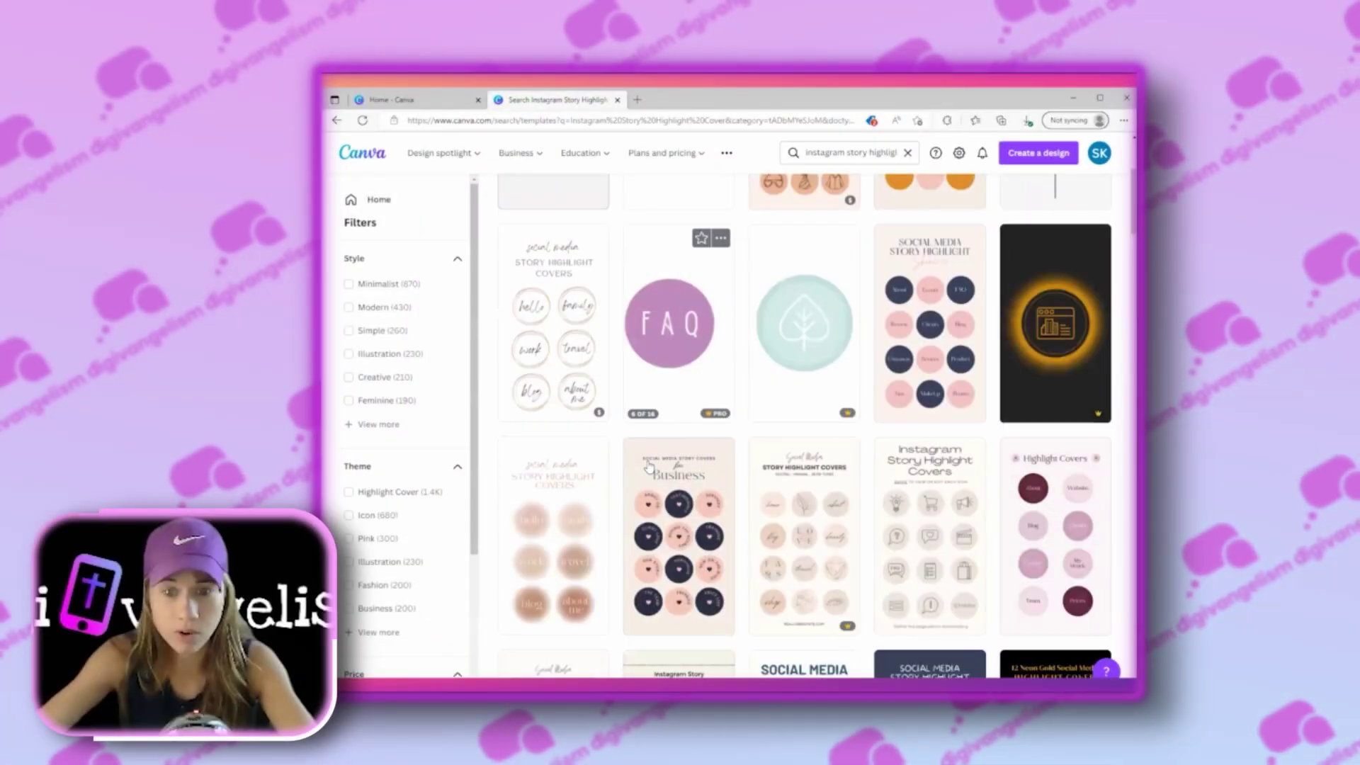
scroll(648, 466, "down", 5)
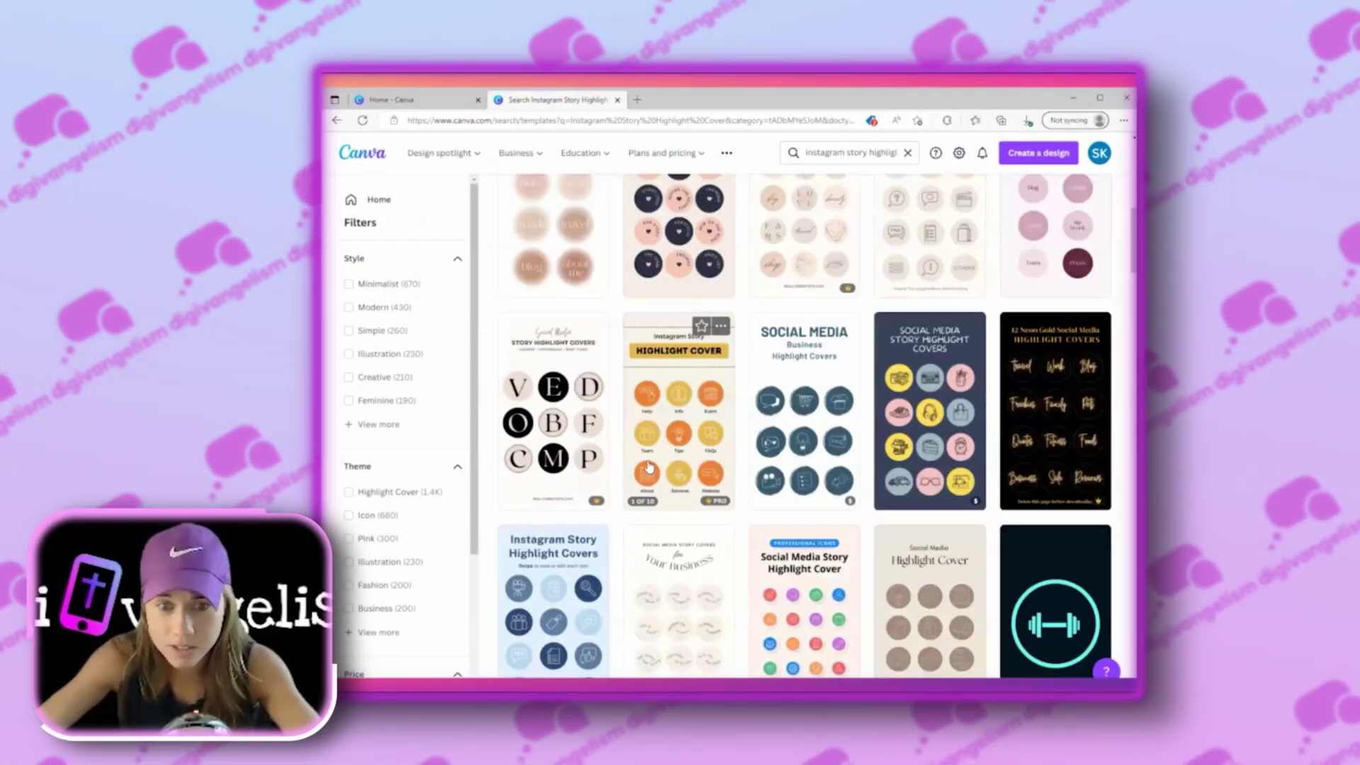
scroll(648, 466, "down", 2)
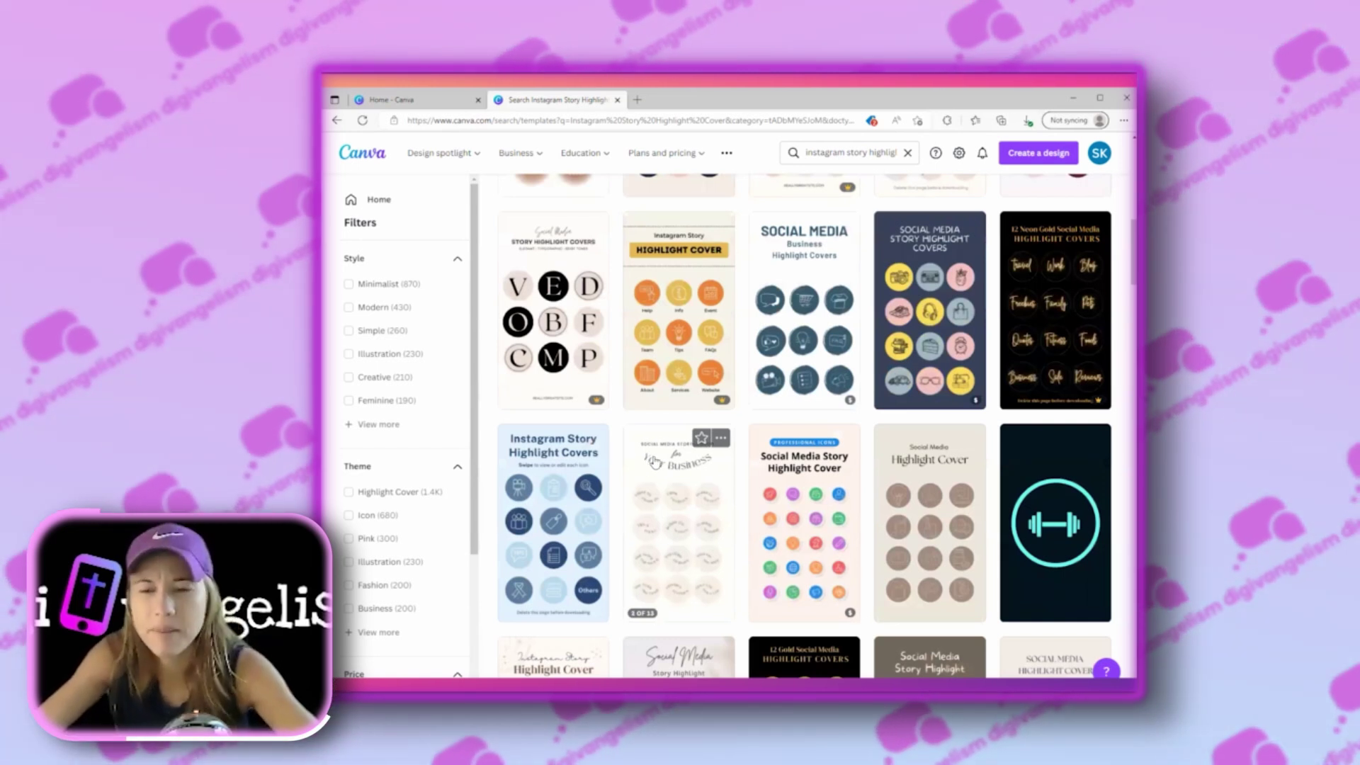
scroll(652, 461, "down", 6)
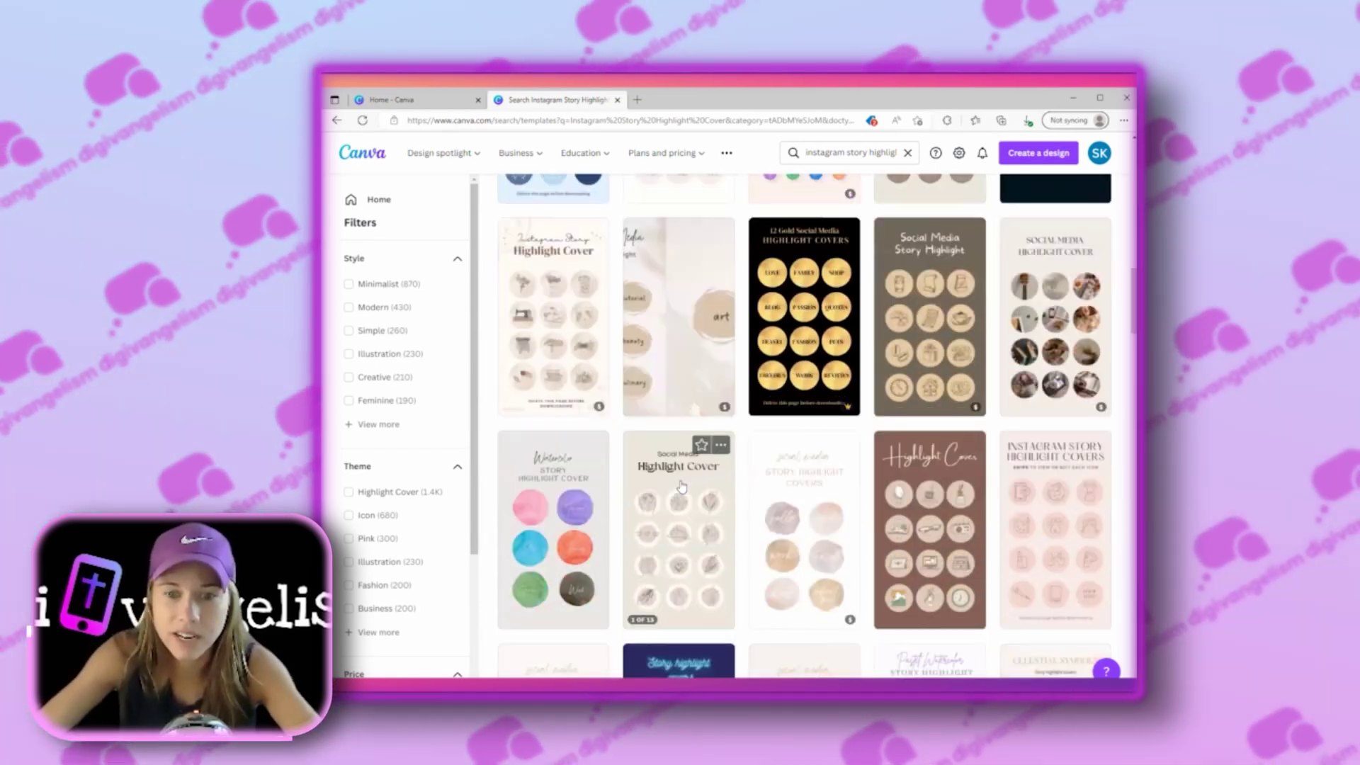
scroll(680, 496, "down", 4)
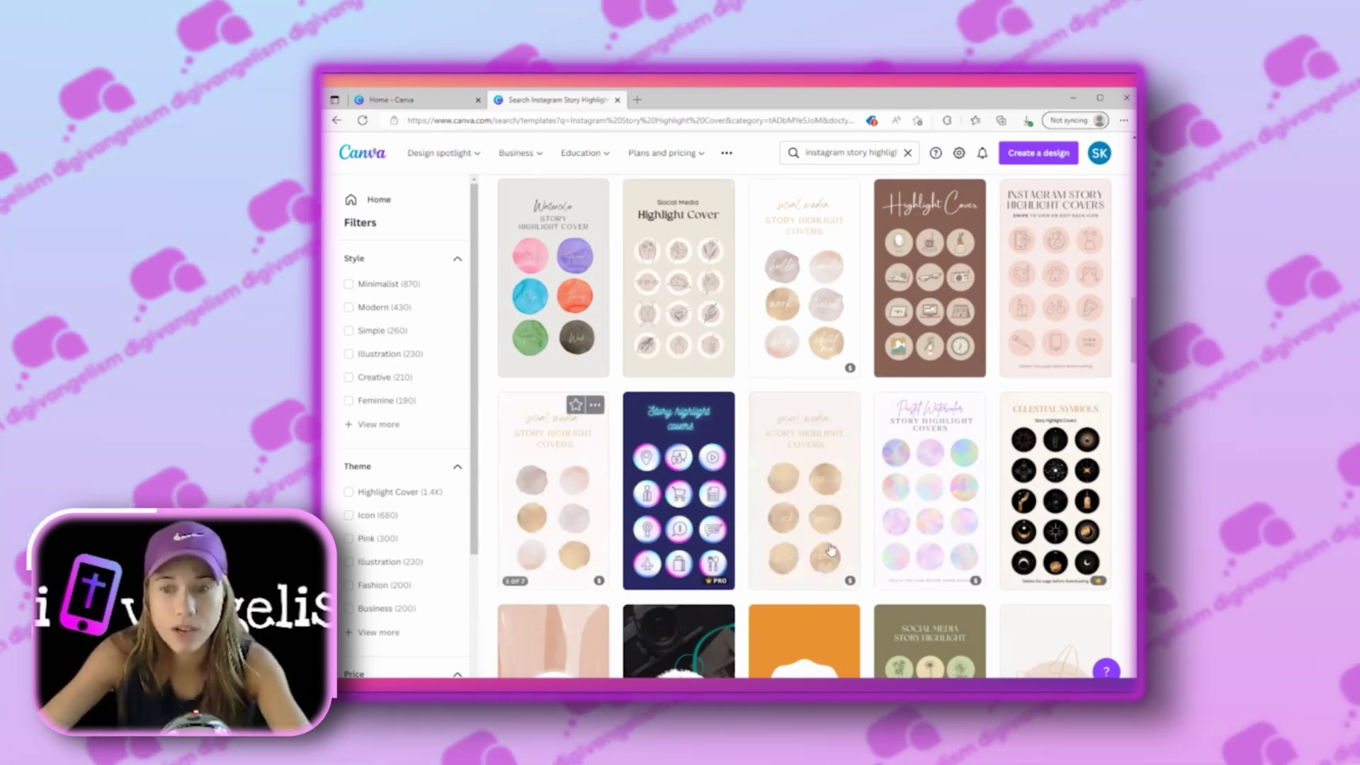
scroll(831, 551, "down", 3)
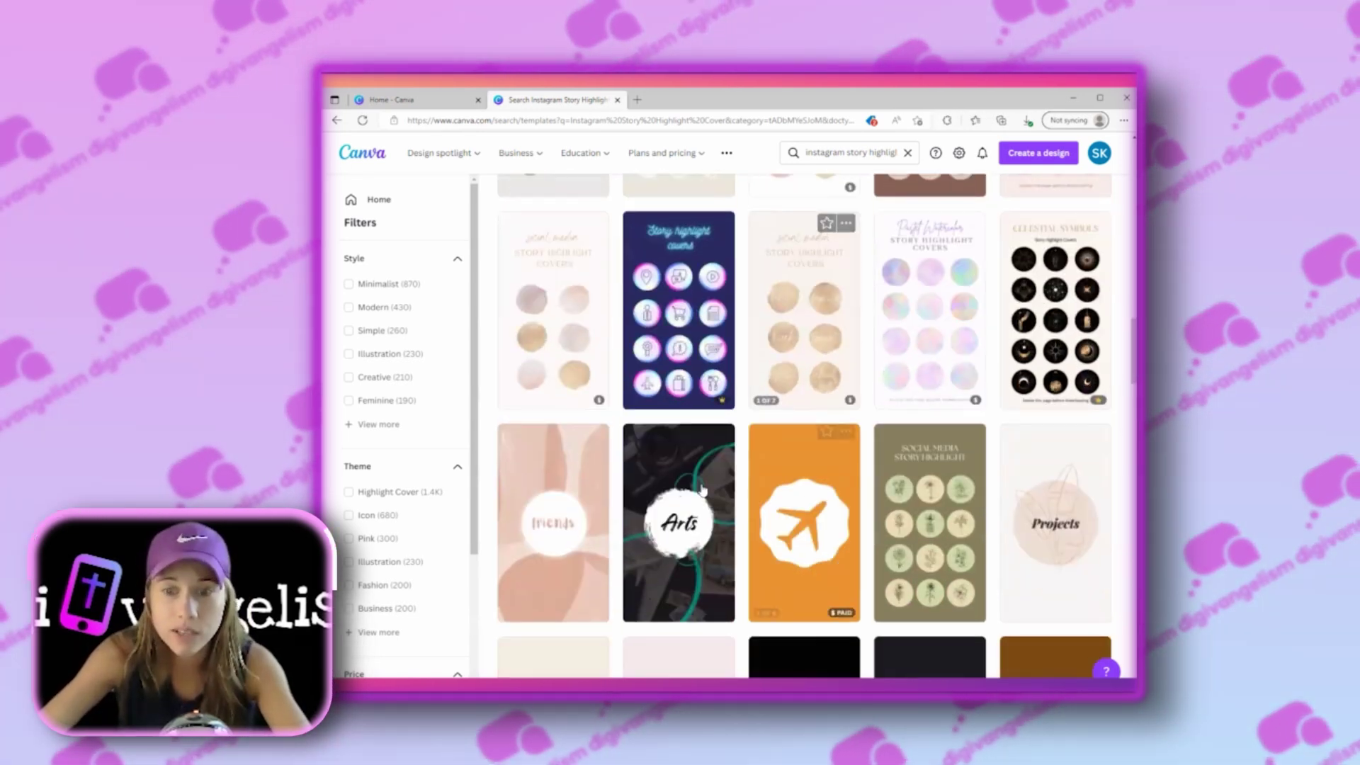
scroll(701, 489, "down", 1)
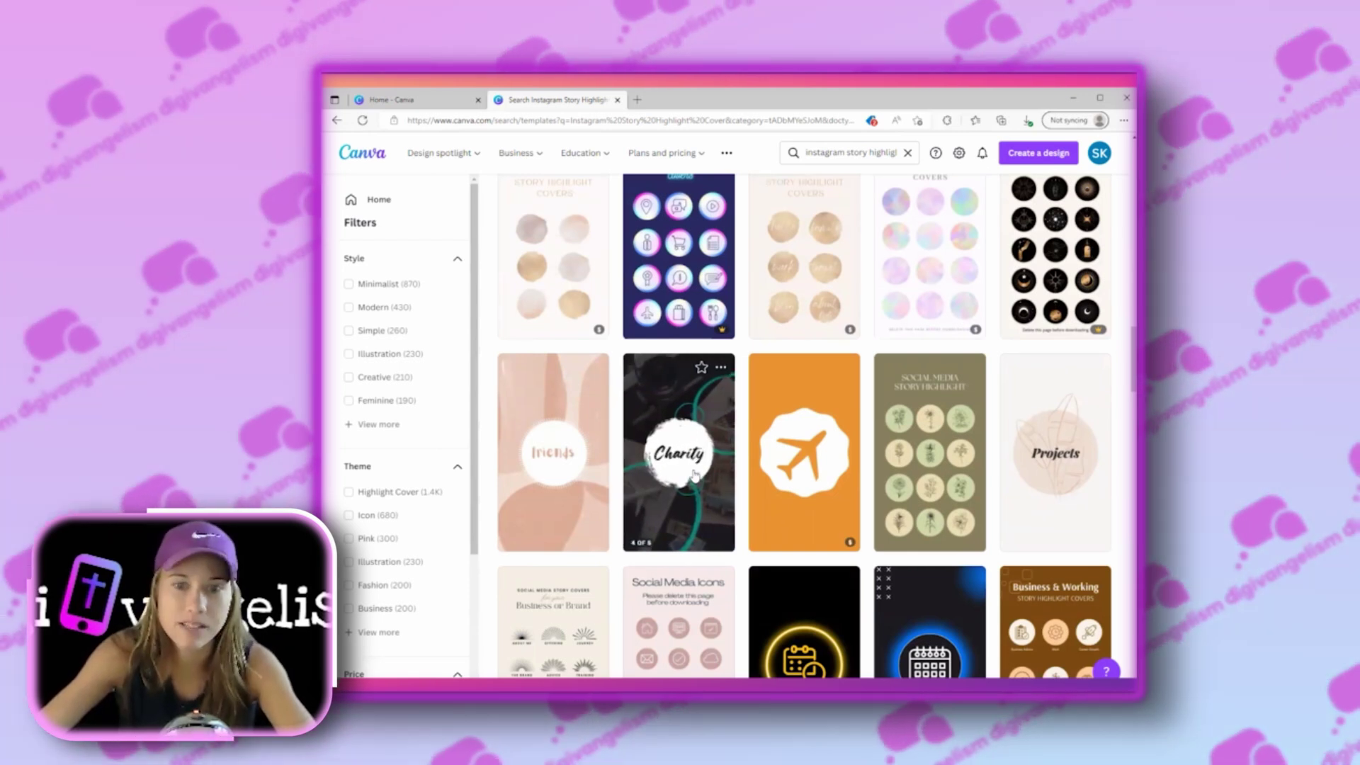
scroll(557, 476, "down", 4)
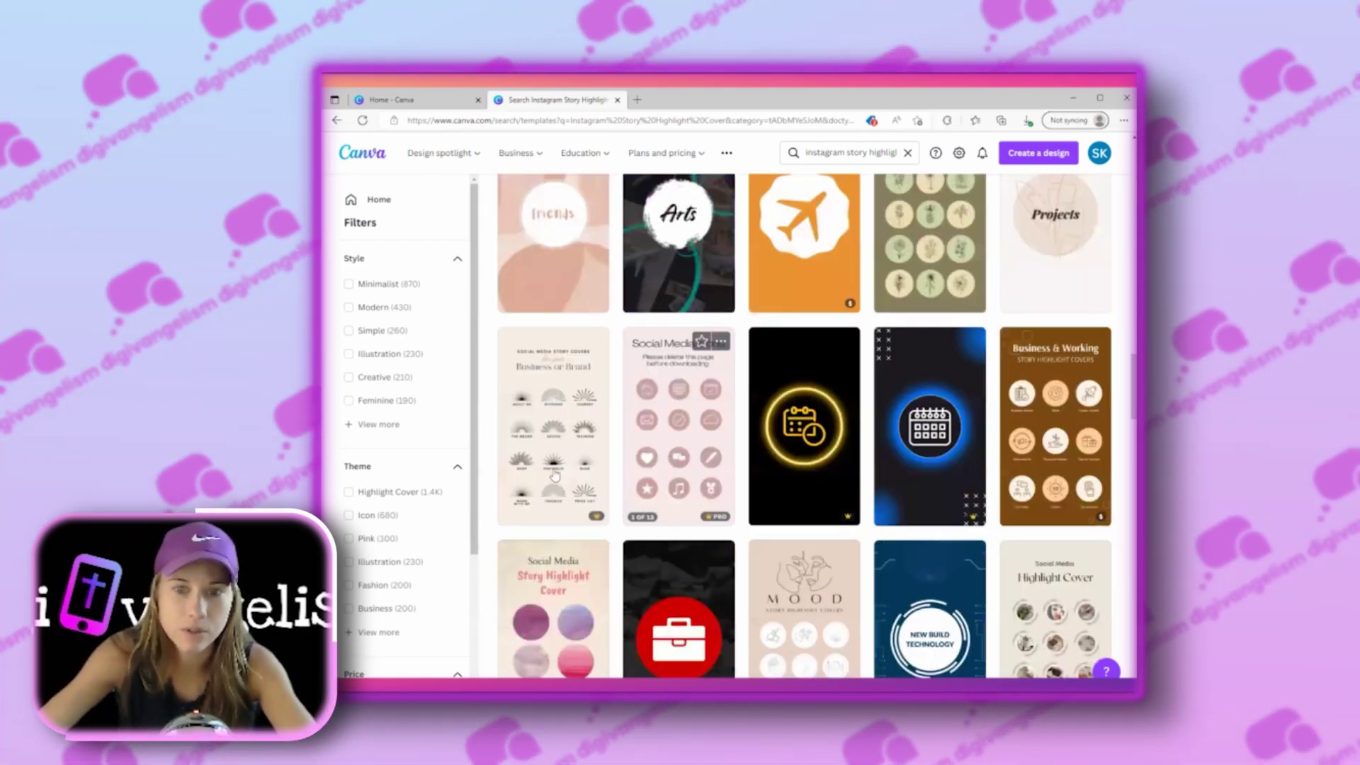
- Preview the Social Media Icons template, then dismiss its Pro upsell
left_click(704, 357)
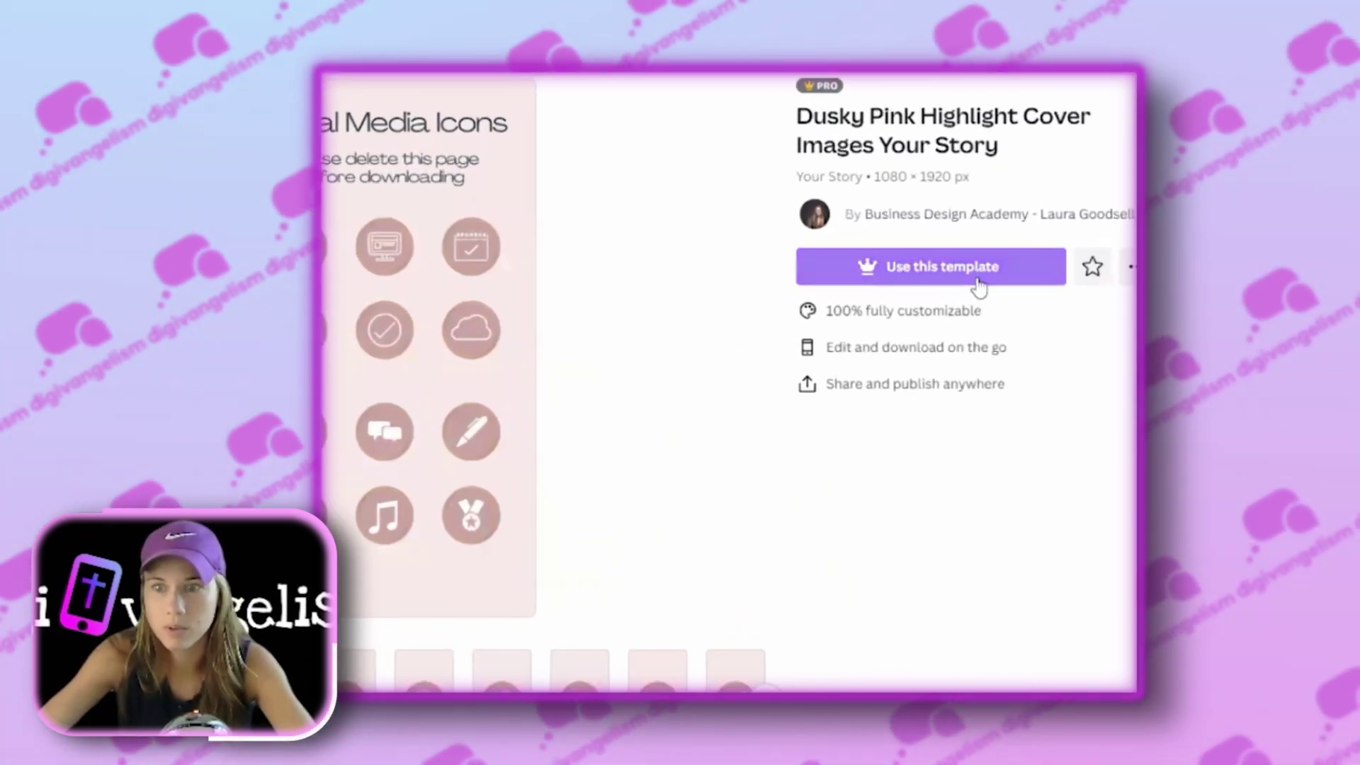
left_click(977, 284)
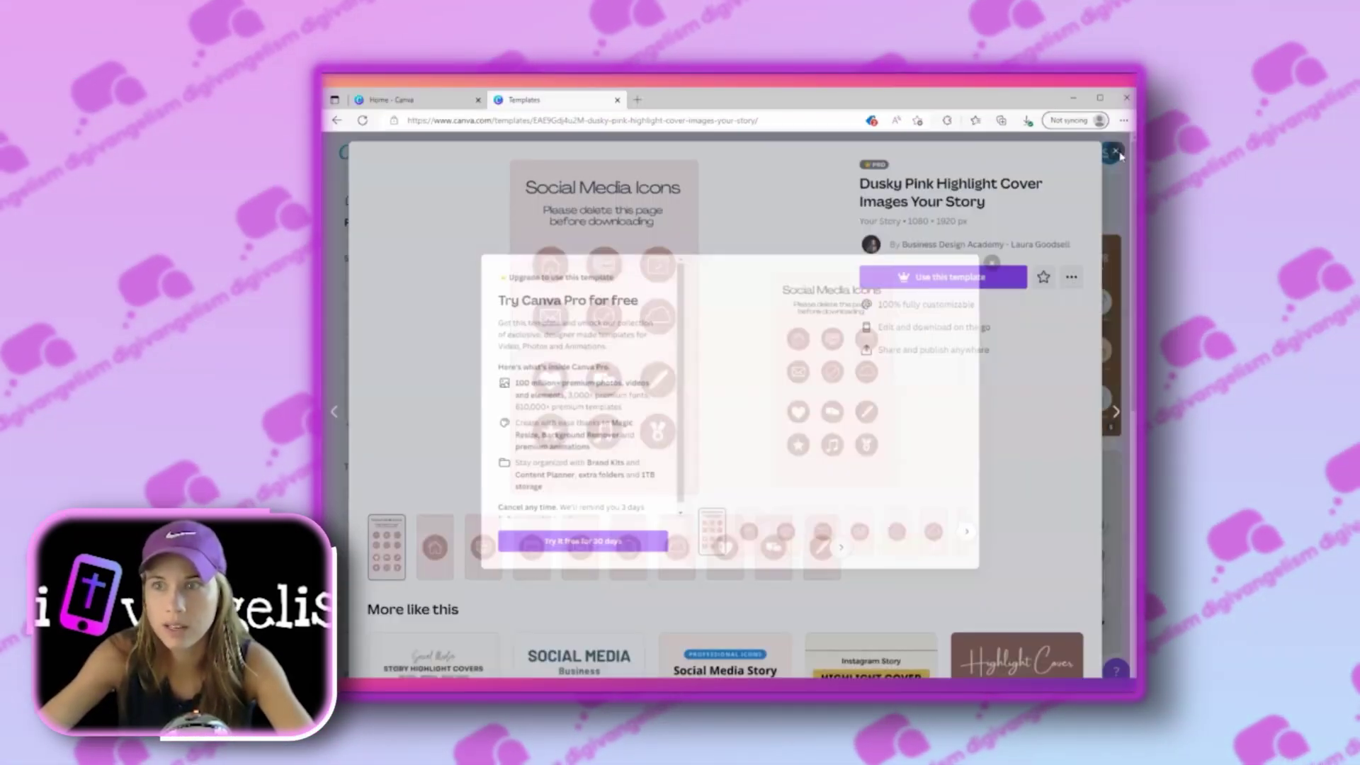
left_click(1117, 152)
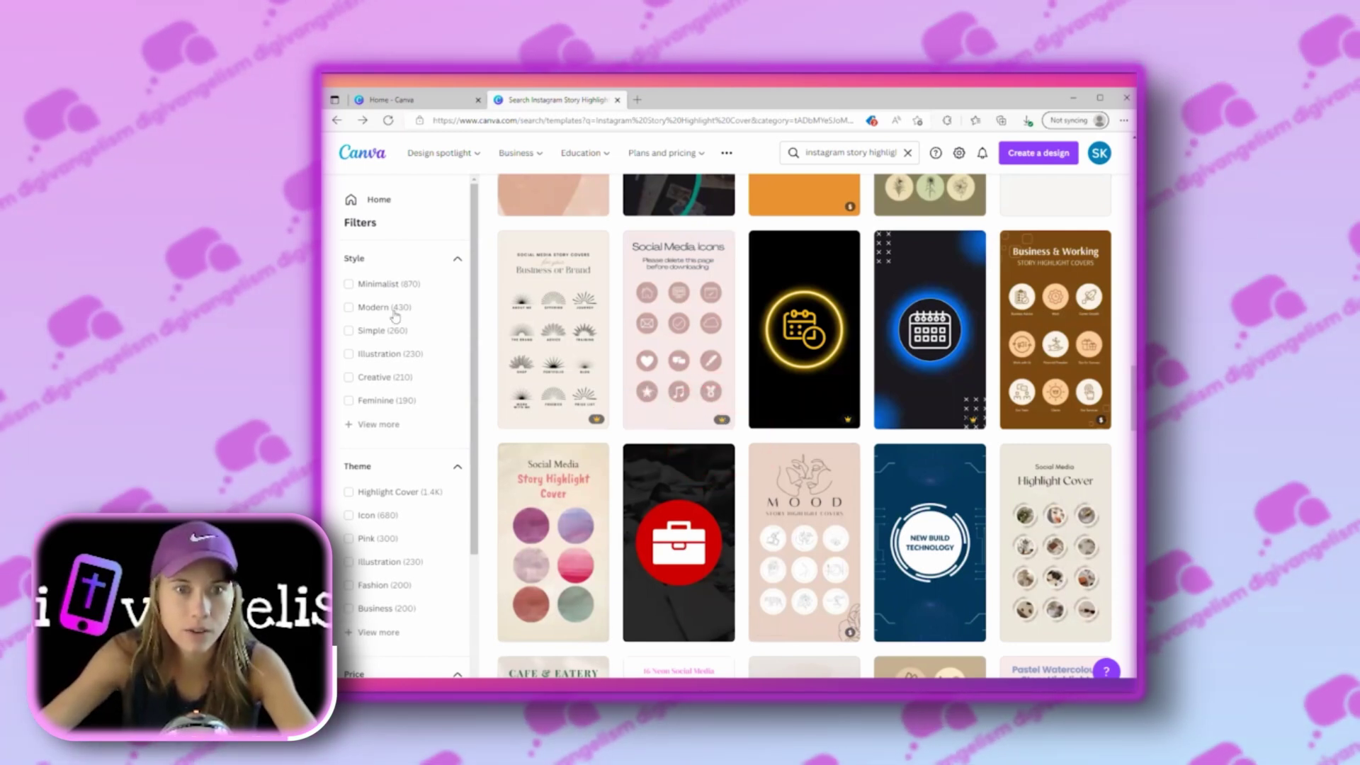
- Filter results to Free and open the Purple and Blue Outline Doodles template
scroll(396, 317, "down", 3)
left_click(348, 524)
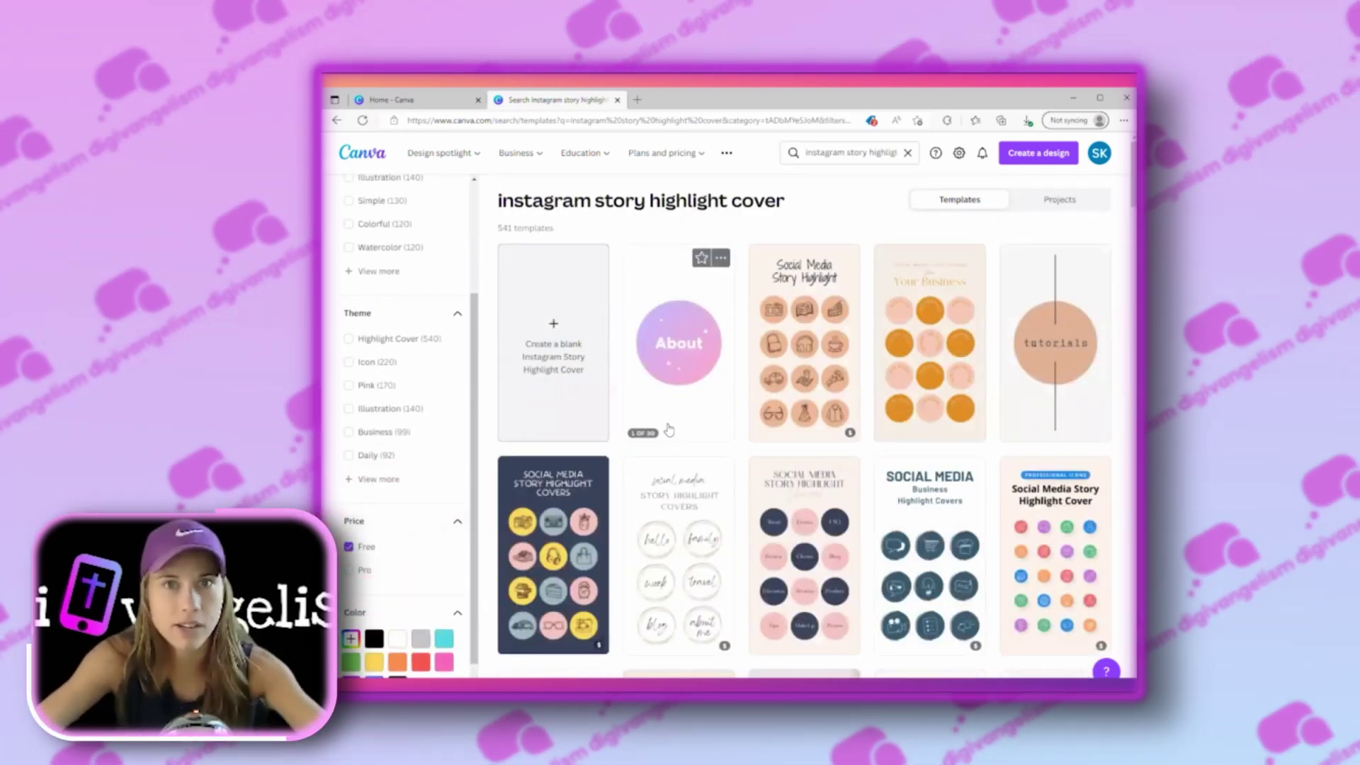
scroll(668, 425, "down", 5)
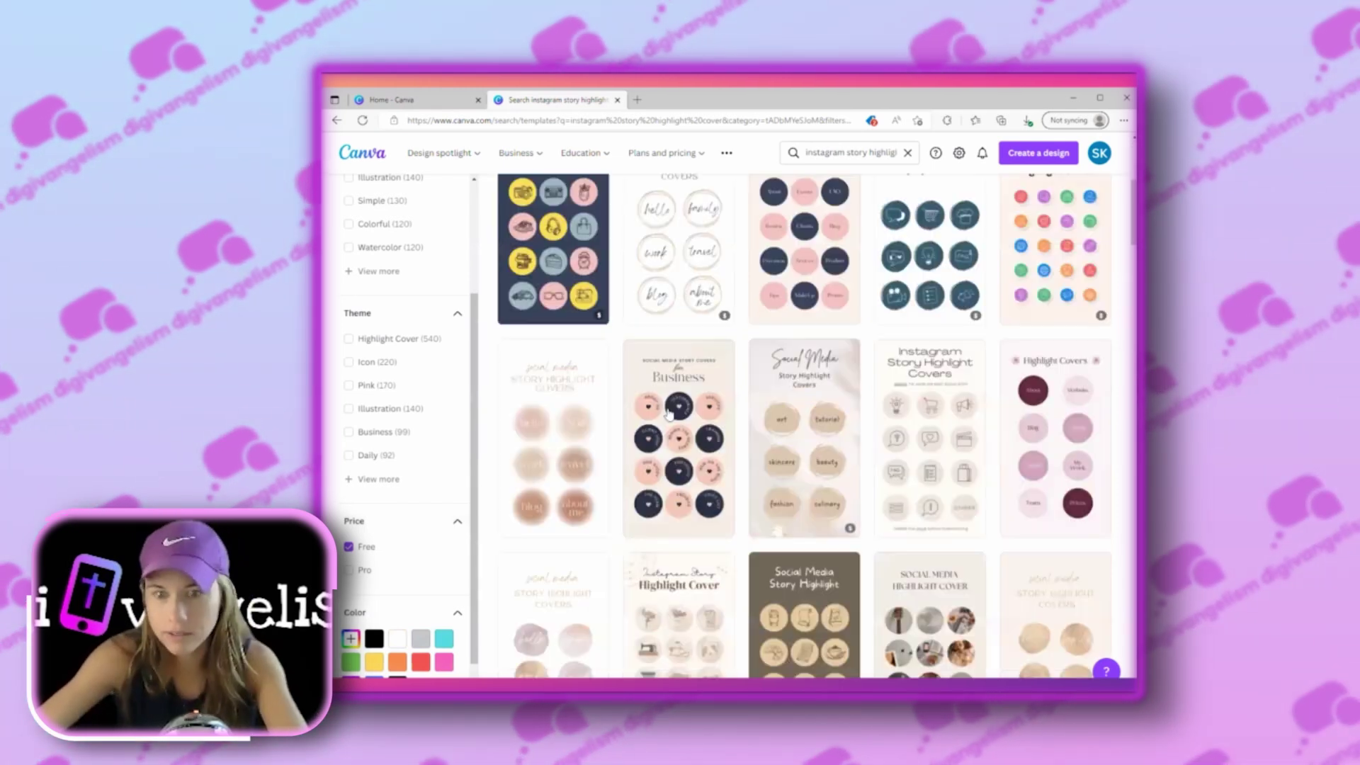
scroll(668, 413, "down", 4)
left_click(563, 425)
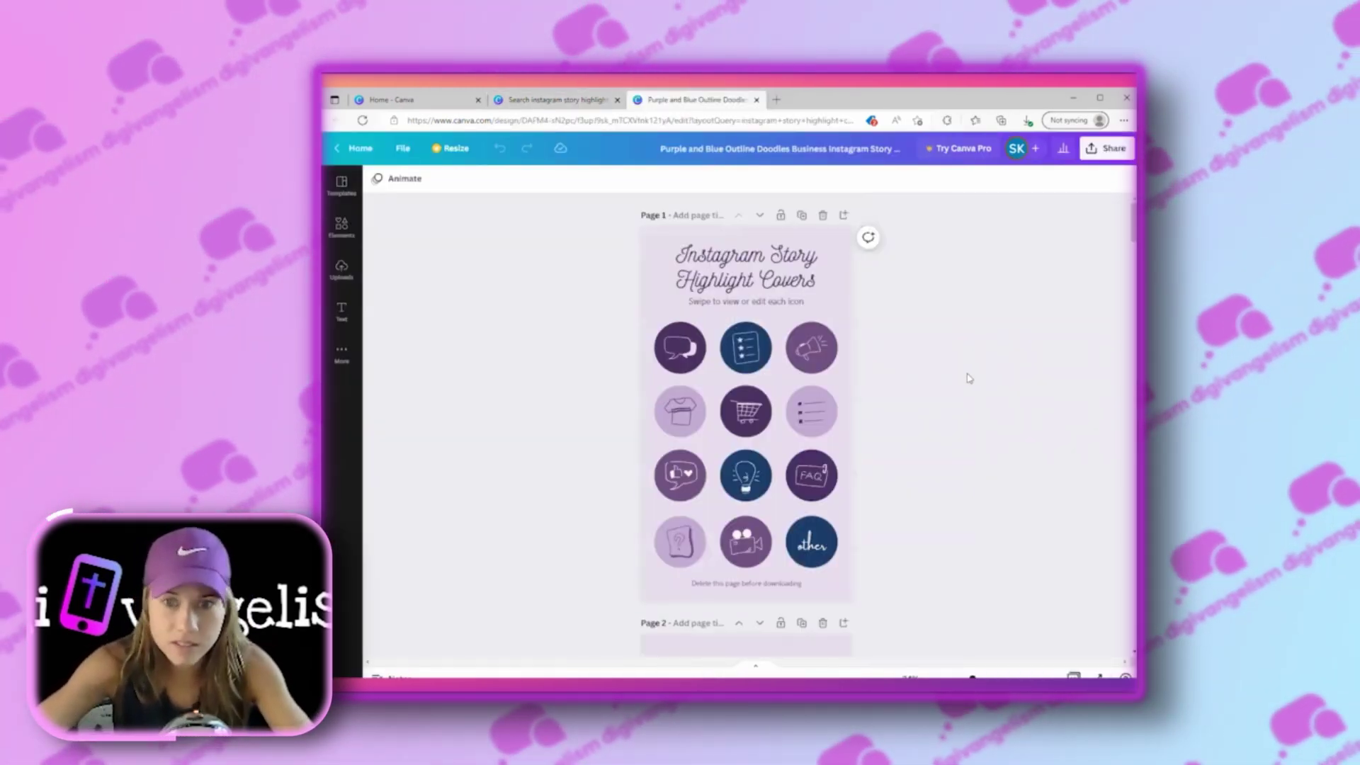
- Browse the template's cover pages, then bring up the Text panel with the T shortcut
scroll(964, 391, "down", 4)
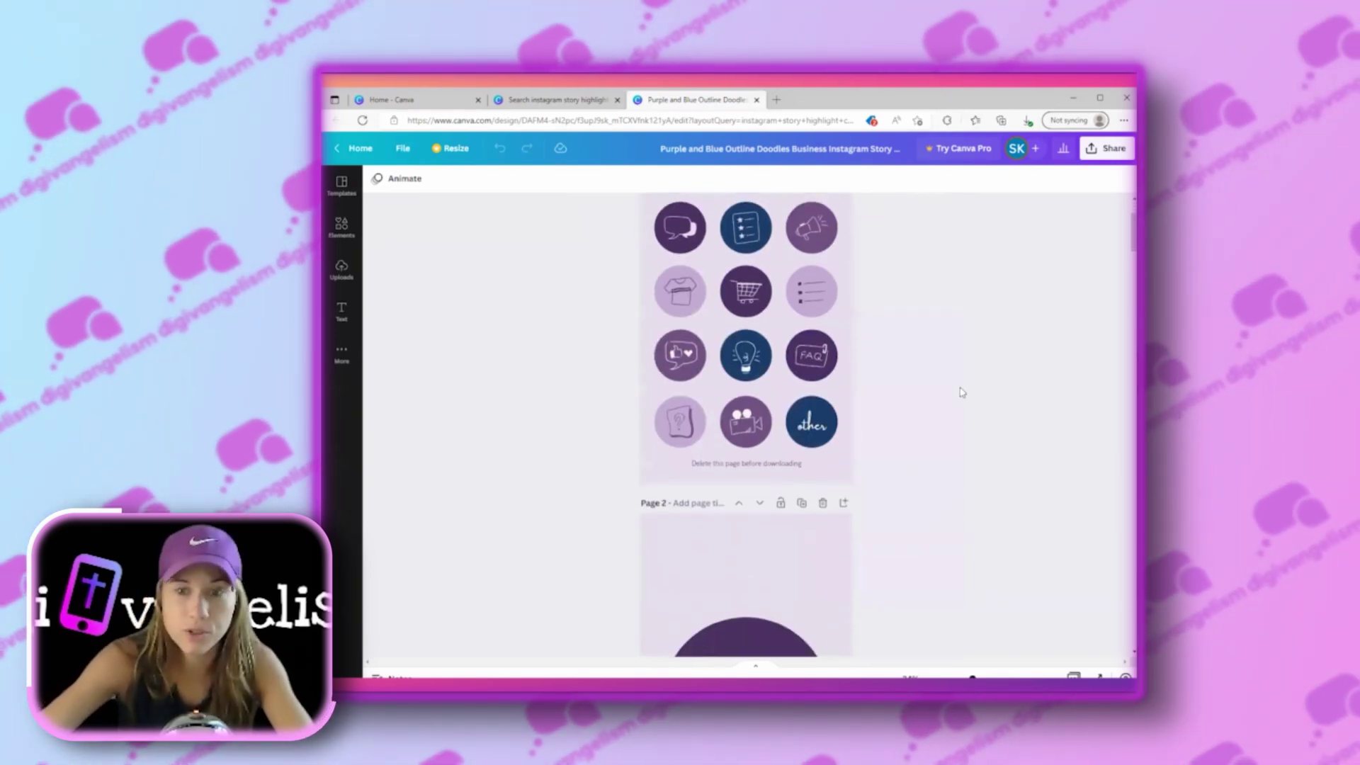
scroll(962, 392, "down", 8)
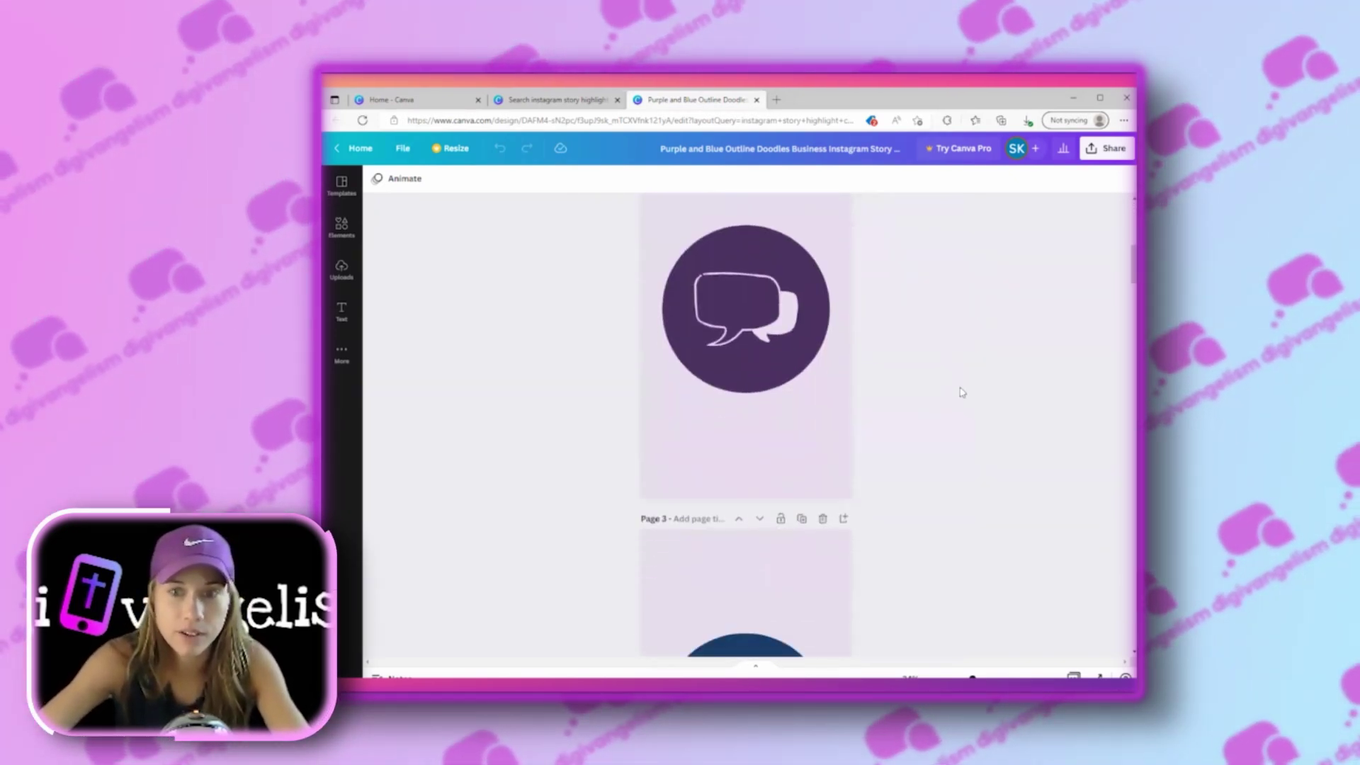
scroll(991, 450, "up", 11)
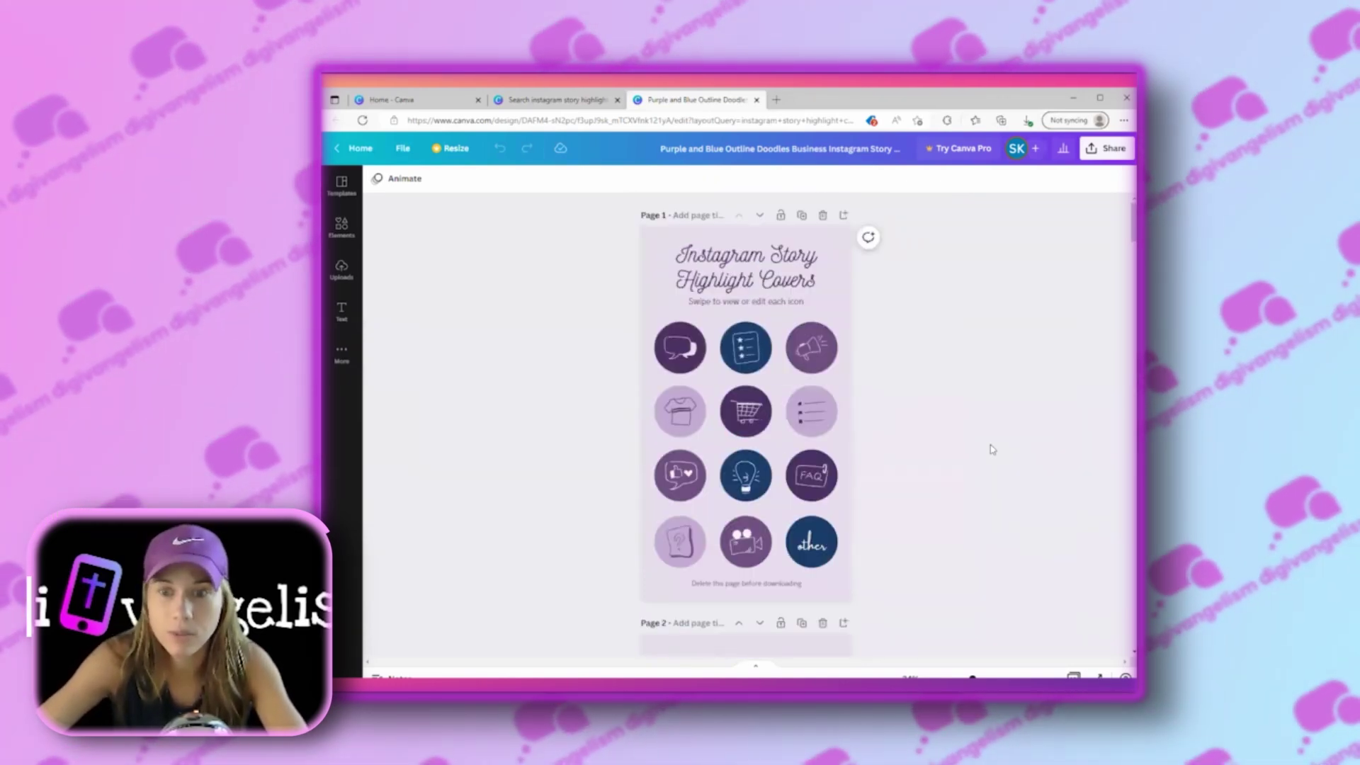
scroll(991, 449, "down", 5)
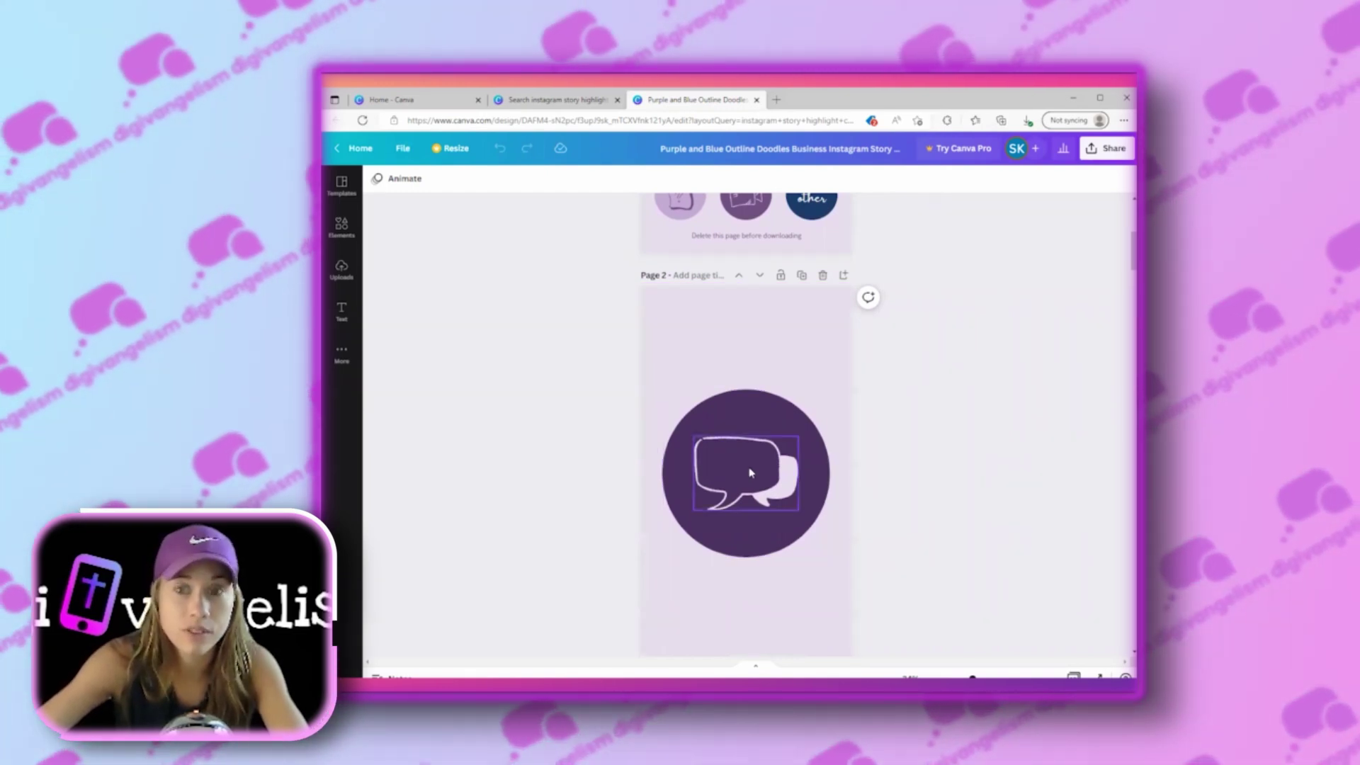
scroll(751, 474, "up", 5)
key("t")
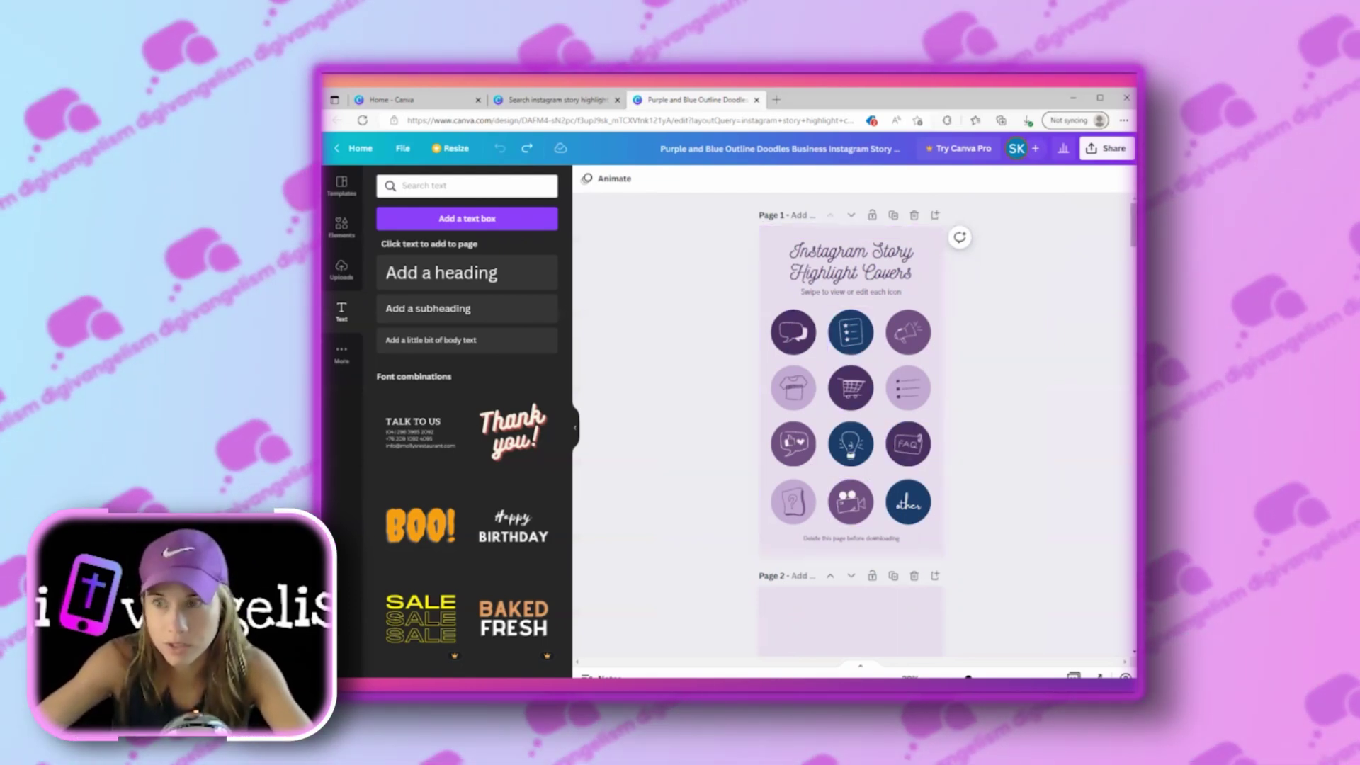
- Open the More apps panel and select Page 2's speech-bubble icon inside its purple circle
scroll(850, 425, "down", 20)
scroll(850, 425, "up", 10)
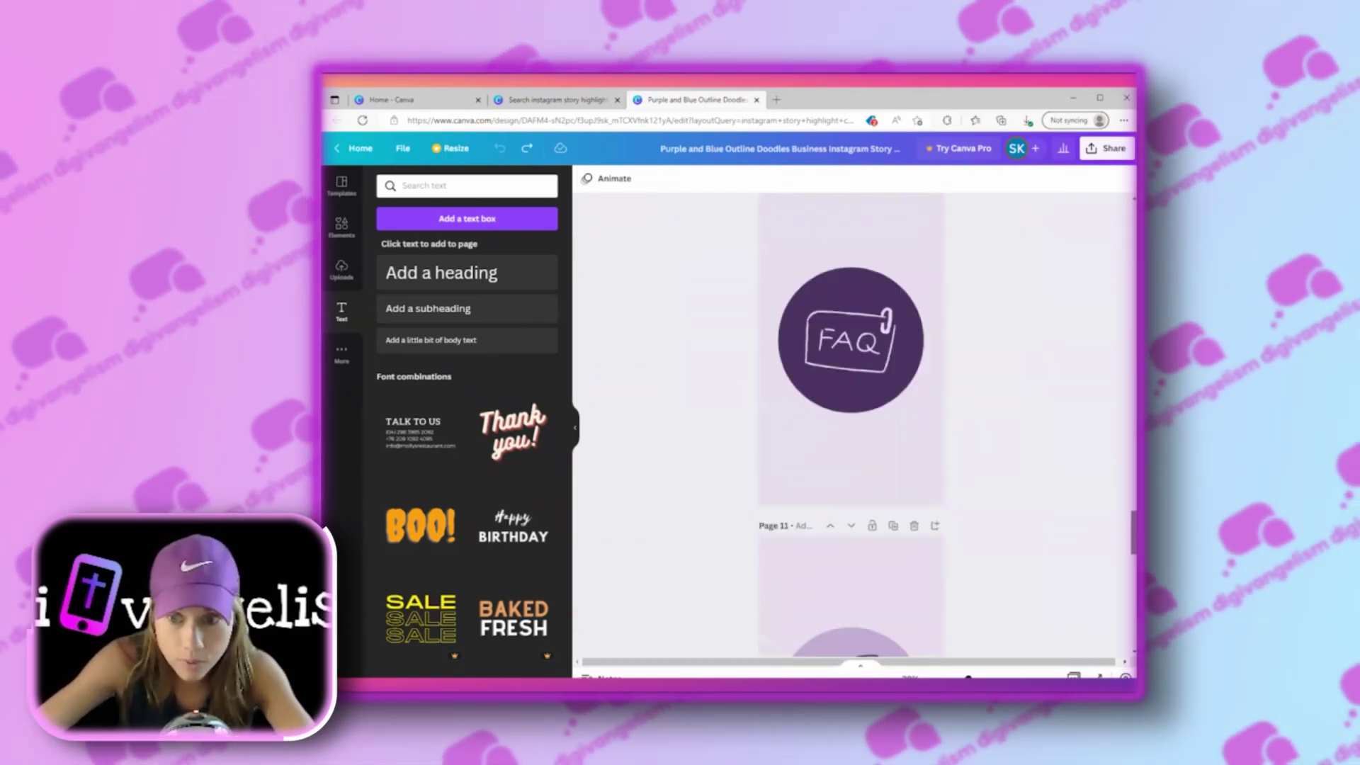
scroll(850, 425, "up", 20)
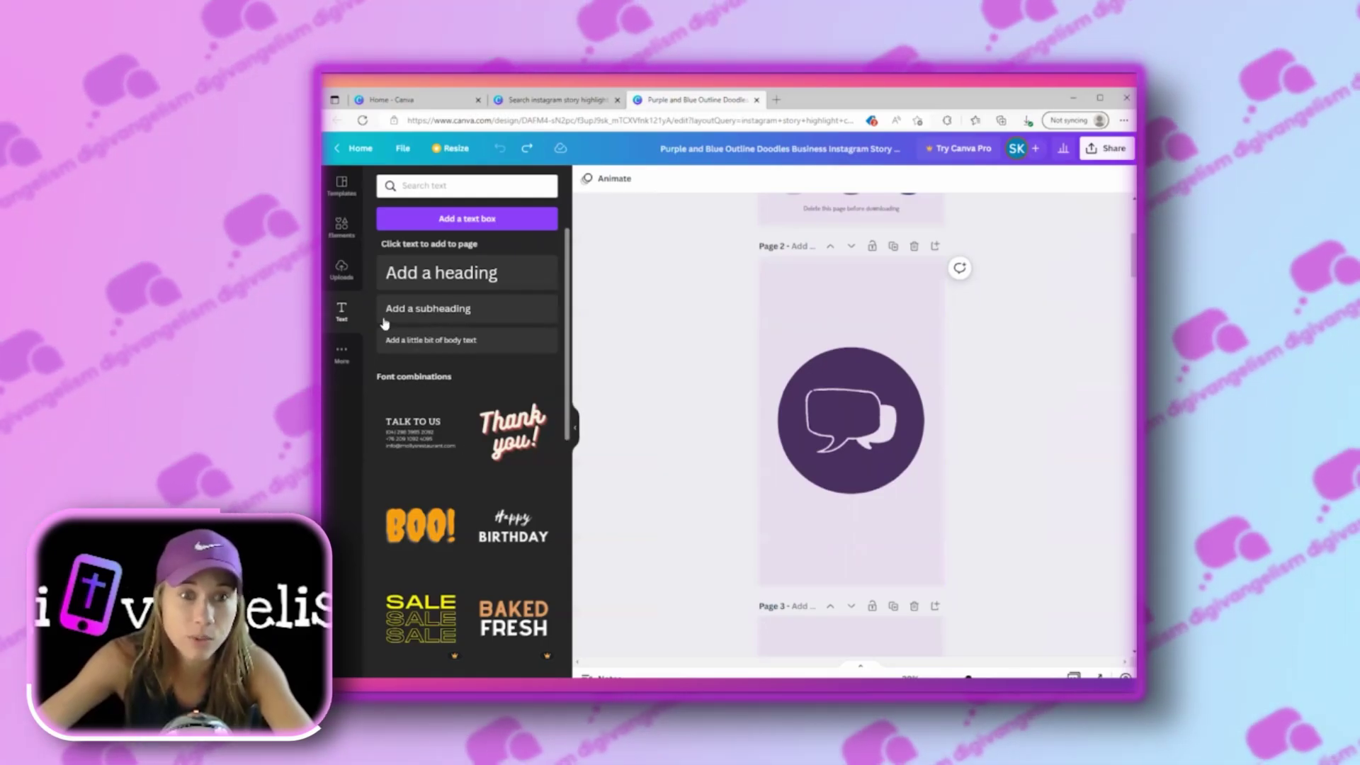
left_click(341, 353)
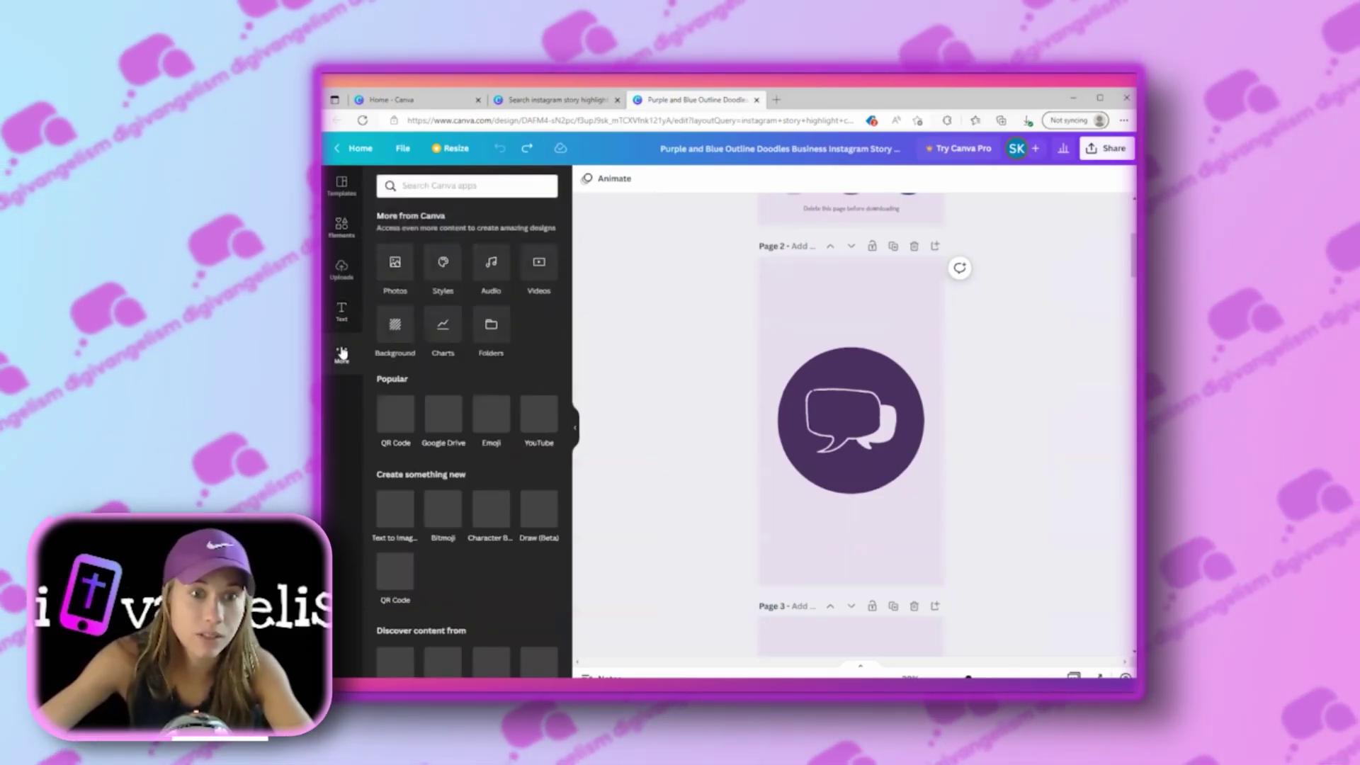
left_click(342, 225)
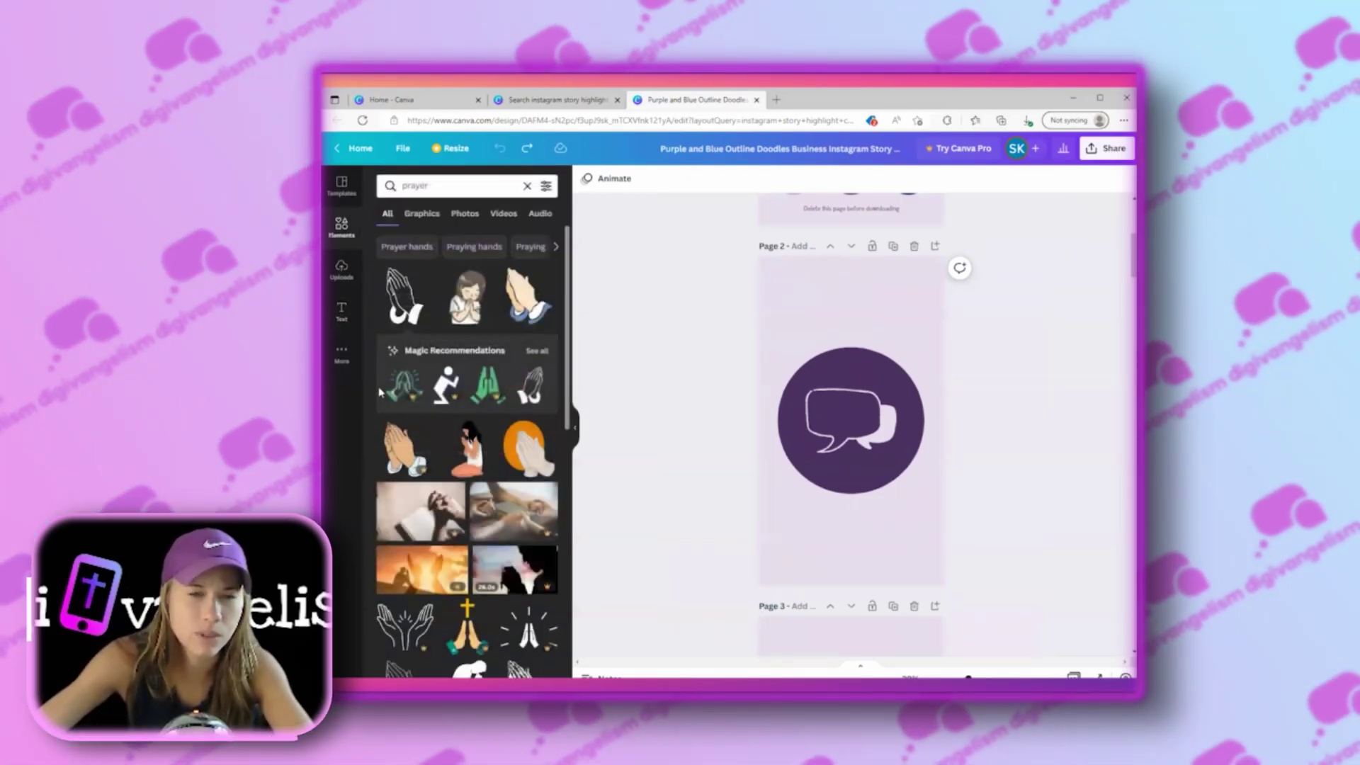
left_click(343, 359)
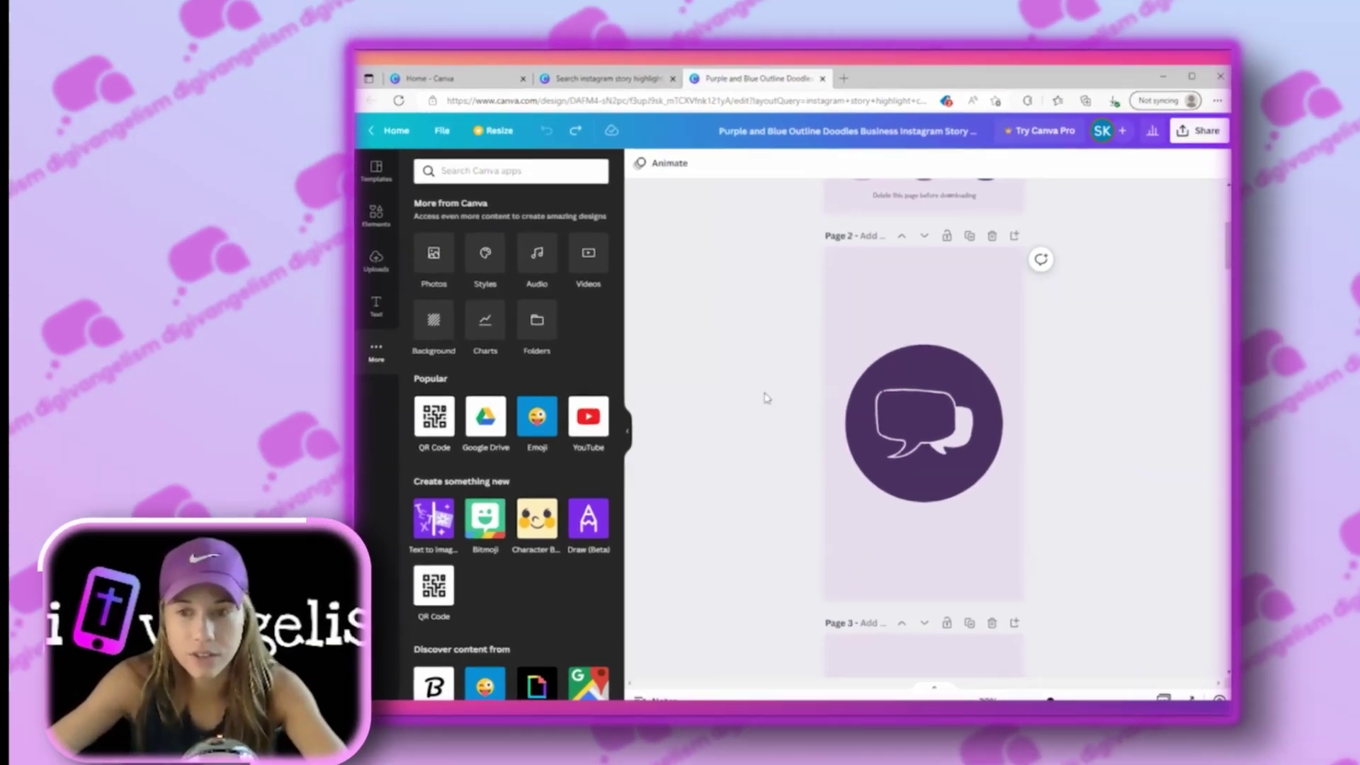
left_click(861, 368)
left_click(1011, 461)
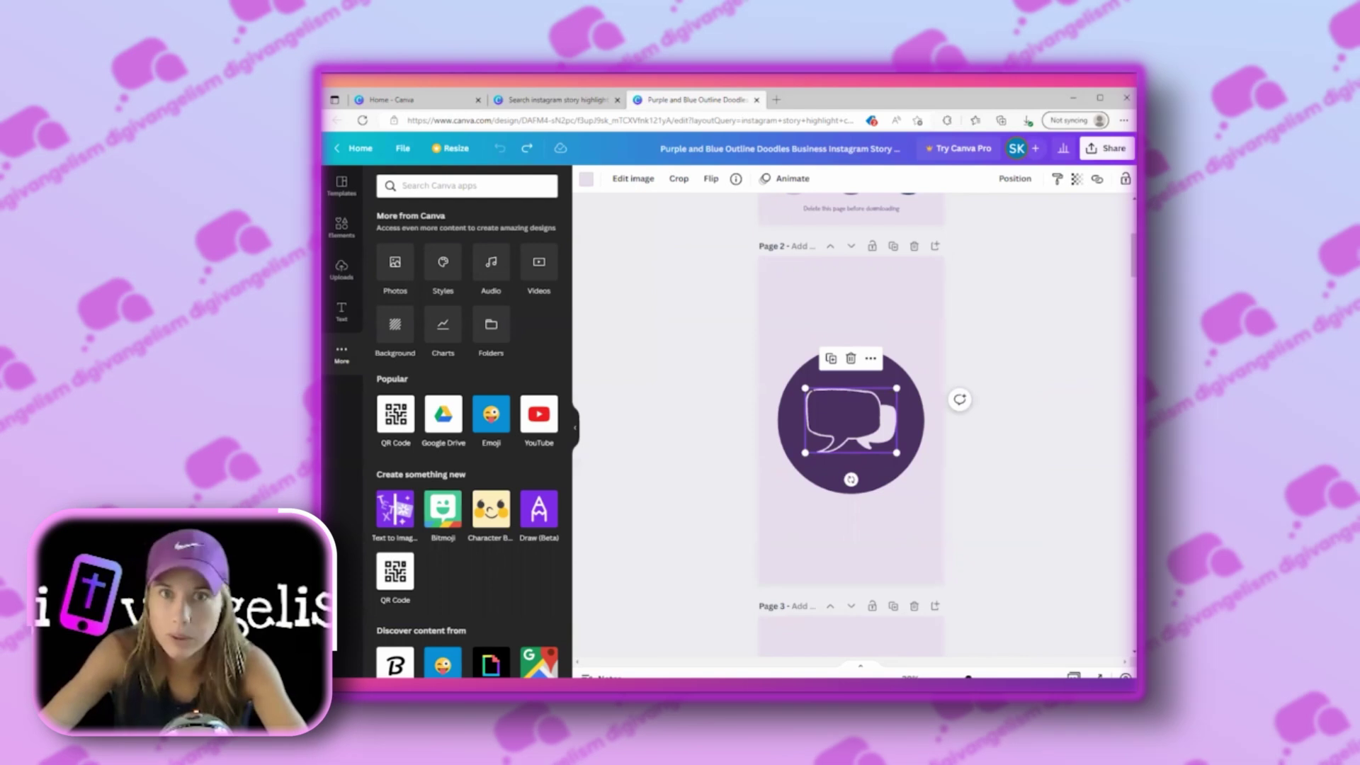
- Delete Page 2's speech-bubble icon, then undo to restore it
left_click(1122, 301)
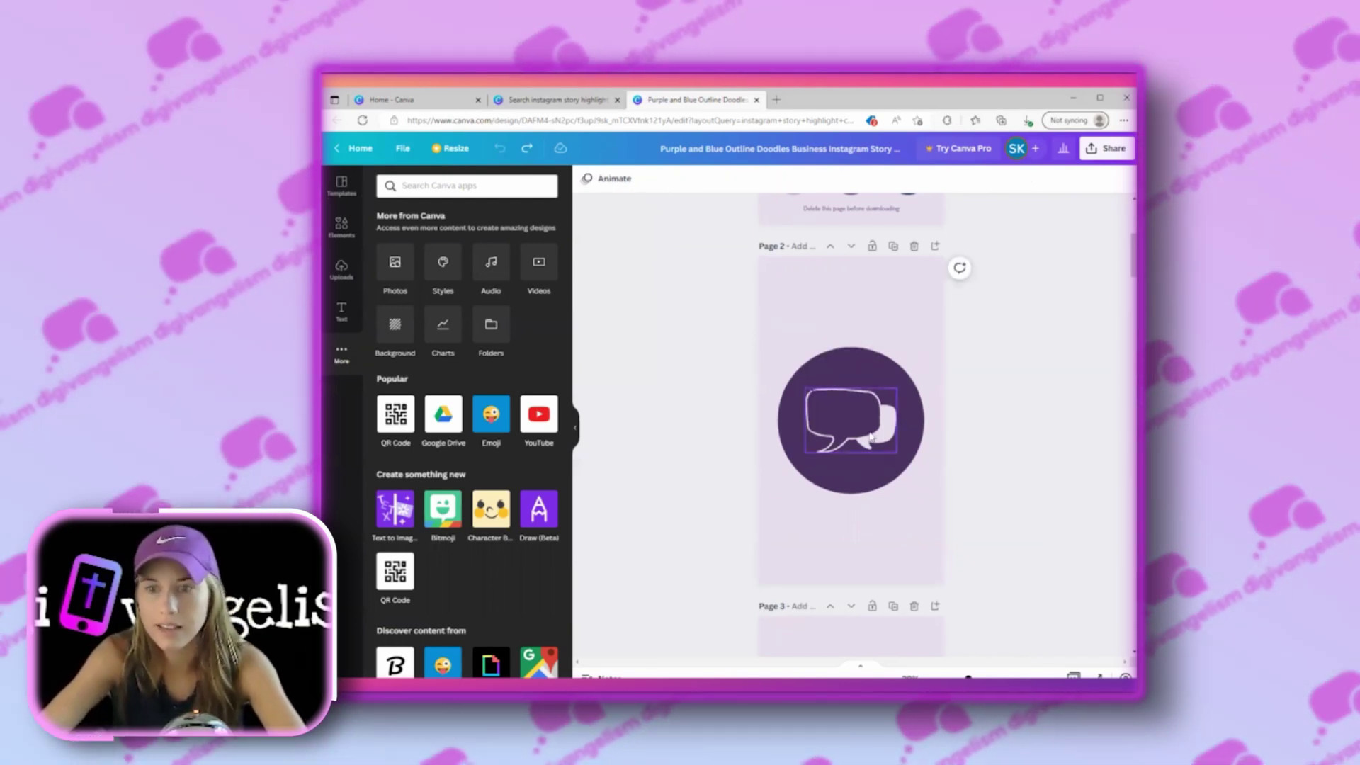
scroll(1006, 418, "down", 3)
scroll(963, 446, "up", 5)
scroll(960, 447, "down", 3)
scroll(960, 447, "up", 3)
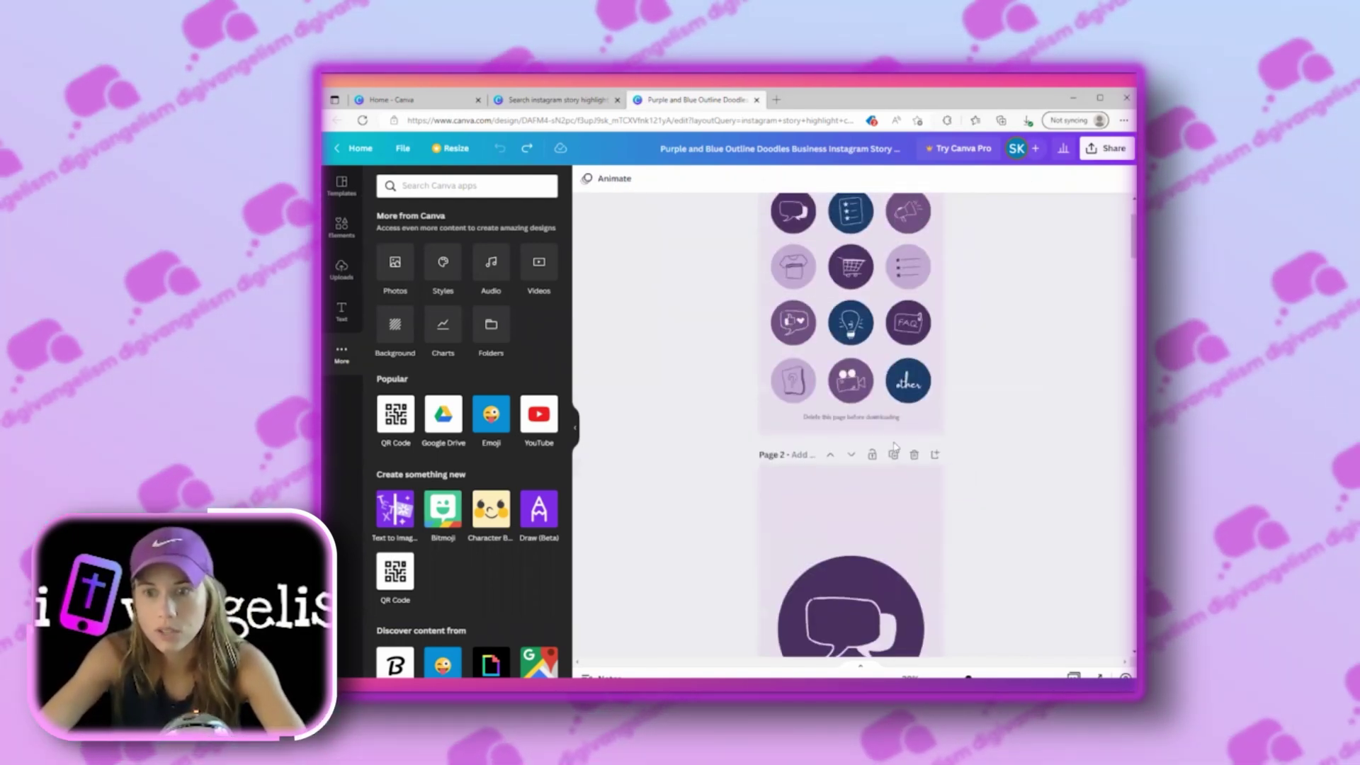
scroll(877, 556, "down", 8)
scroll(877, 556, "down", 5)
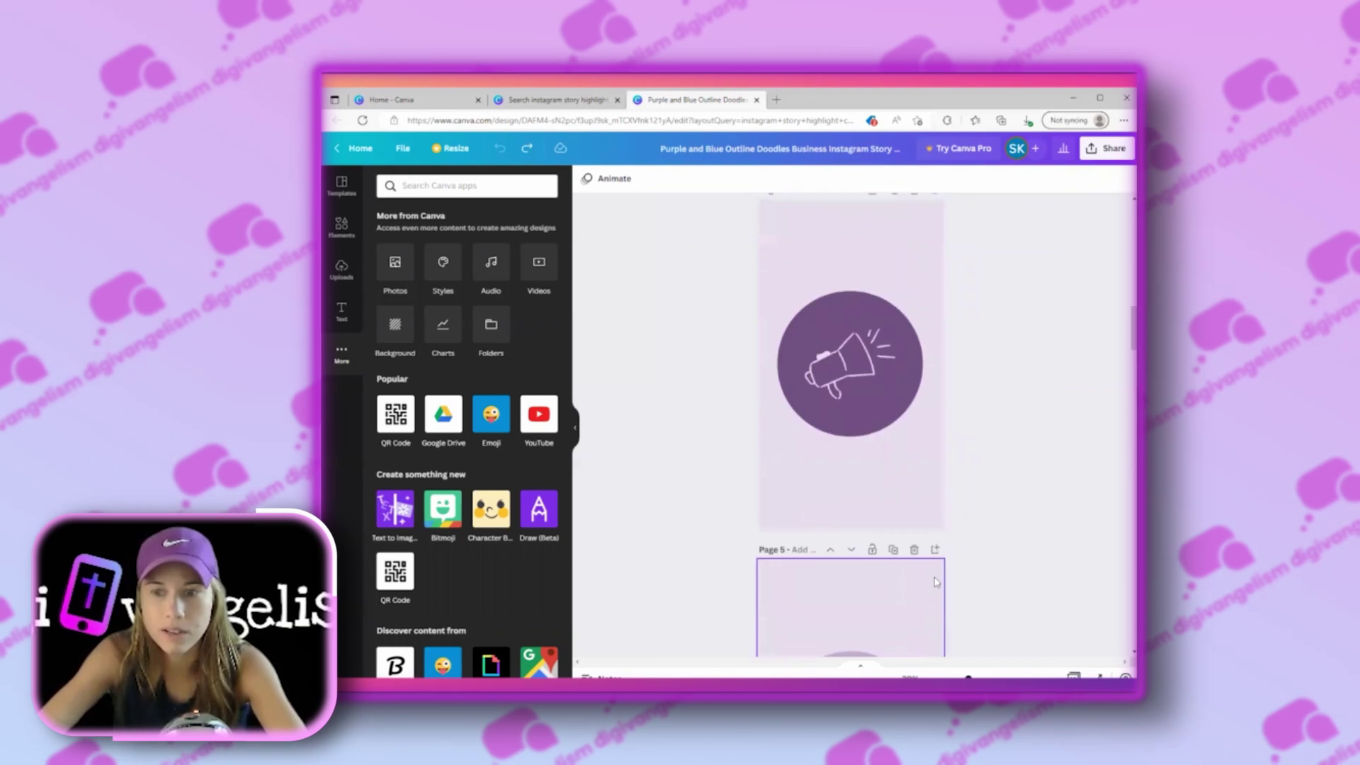
scroll(894, 504, "up", 10)
left_click(894, 504)
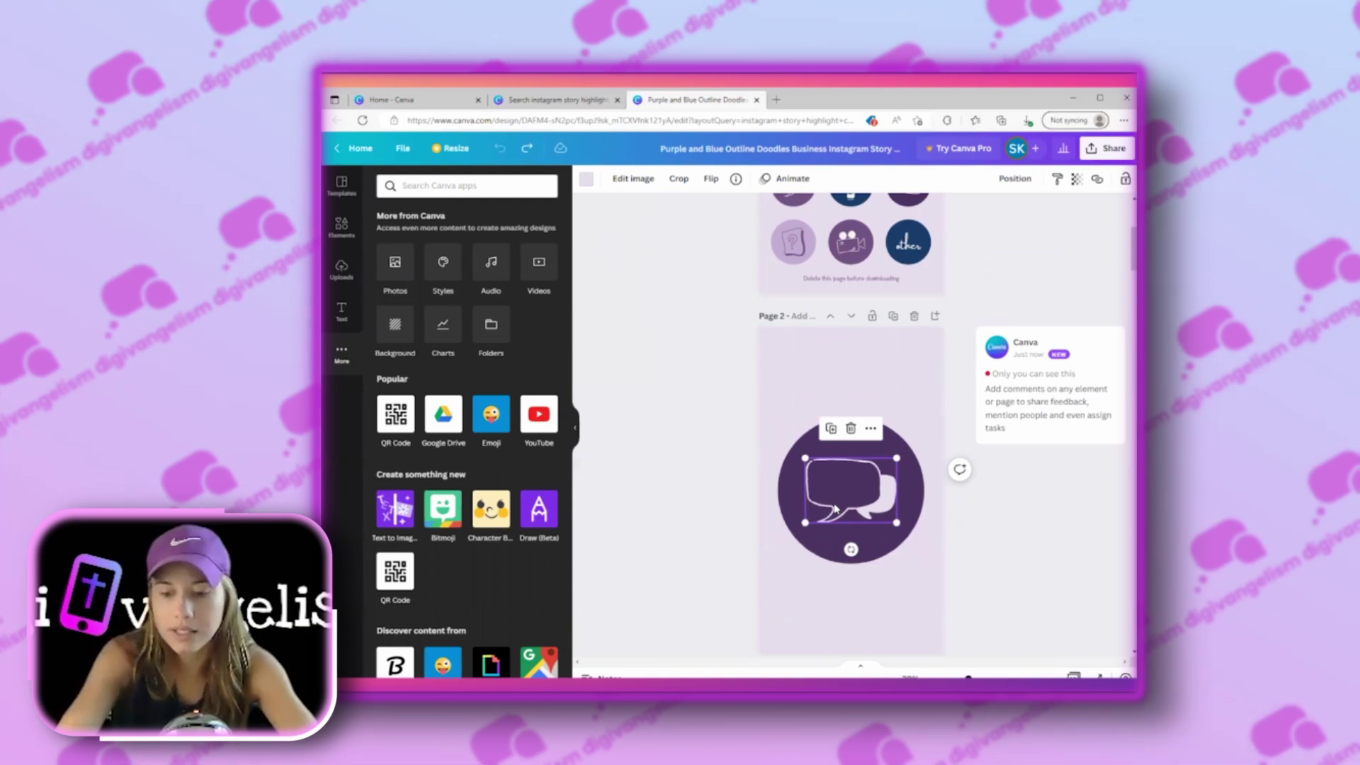
key("Delete")
key("ctrl+z")
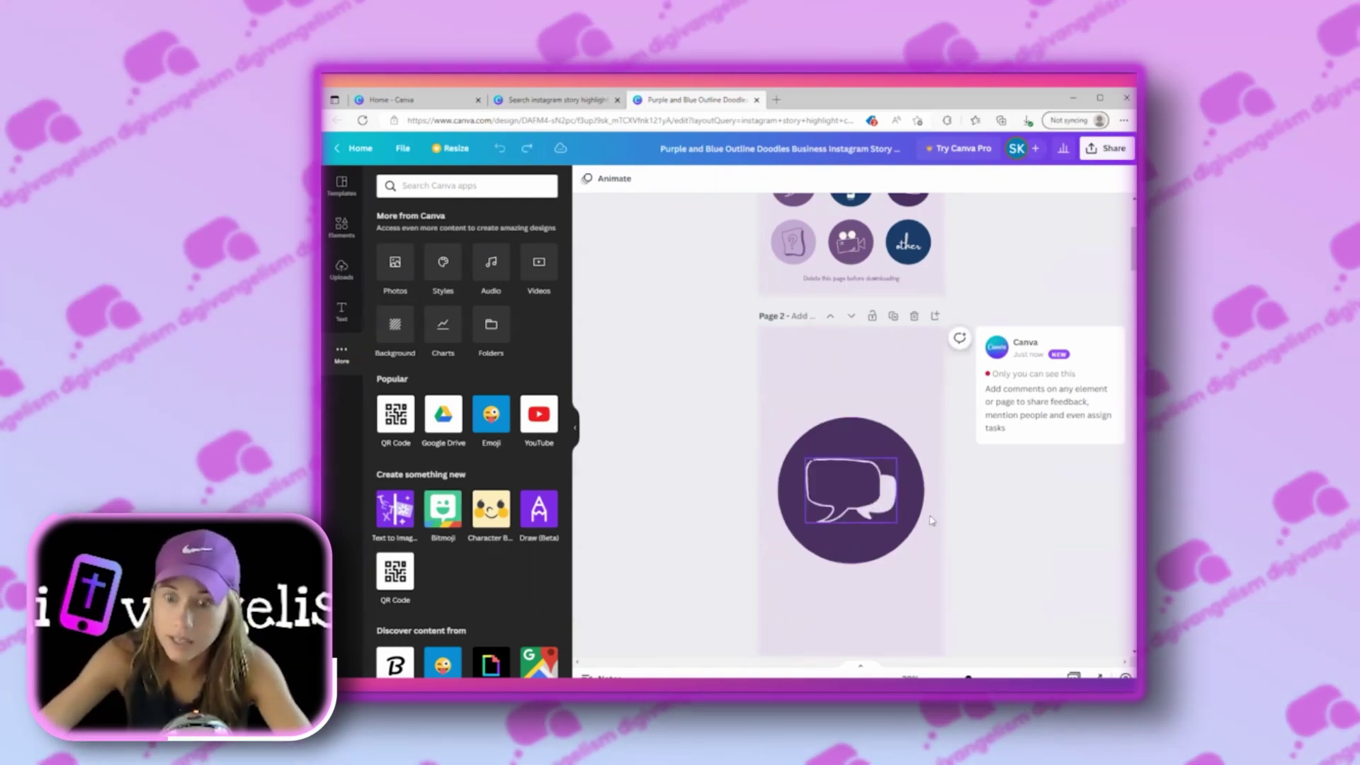
- Remove the list icon from Page 3, leaving a plain navy circle
scroll(833, 504, "down", 5)
left_click(852, 512)
key("Delete")
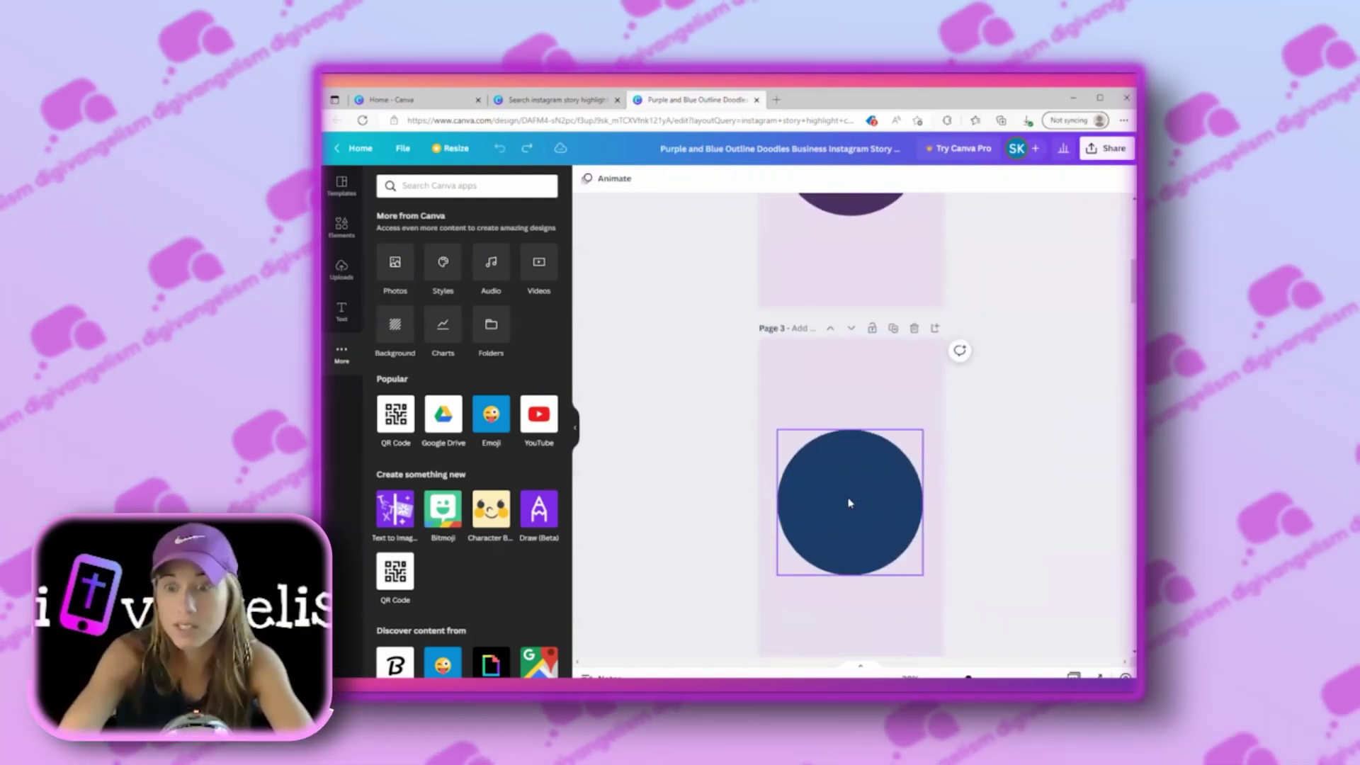
- Add light cream praying hands from the 'prayer' graphics to Page 3, resized and centred
left_click(348, 243)
left_click(425, 185)
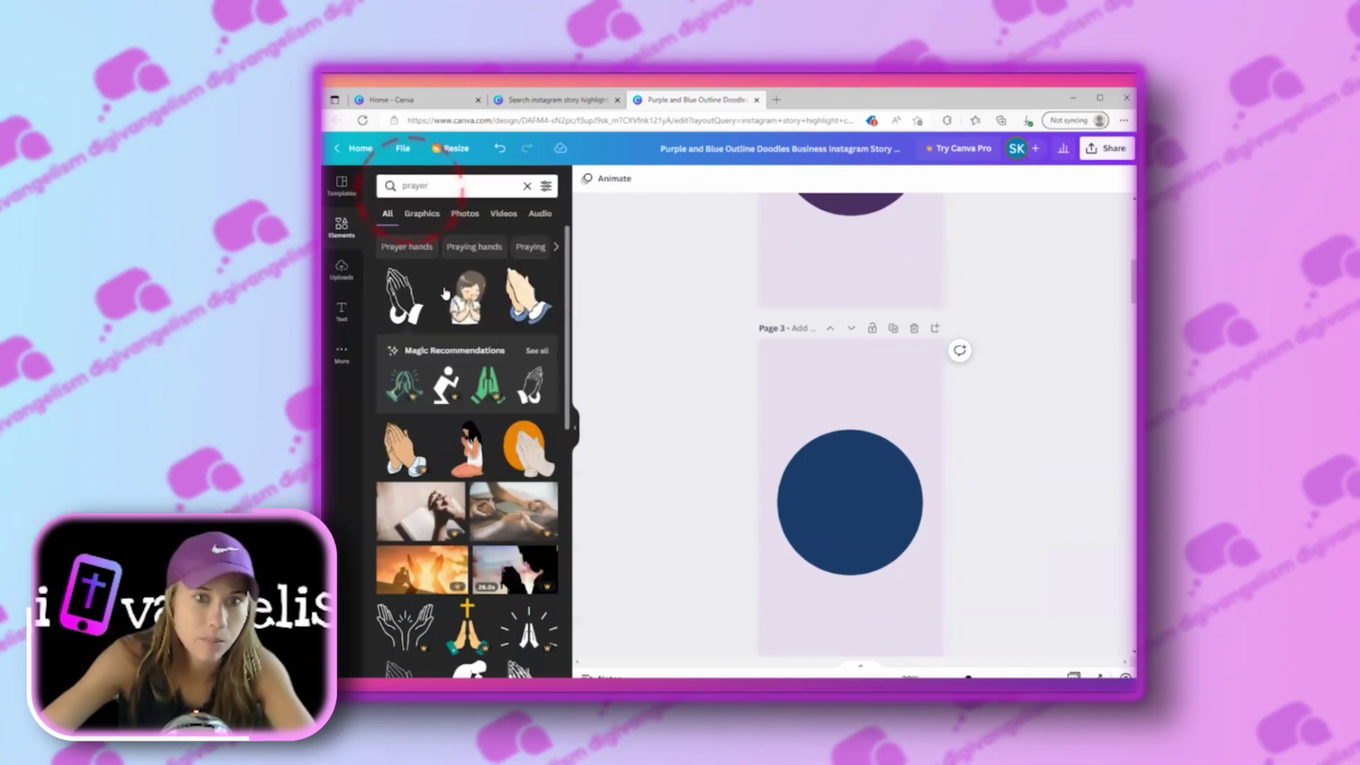
left_click(406, 296)
left_click(585, 178)
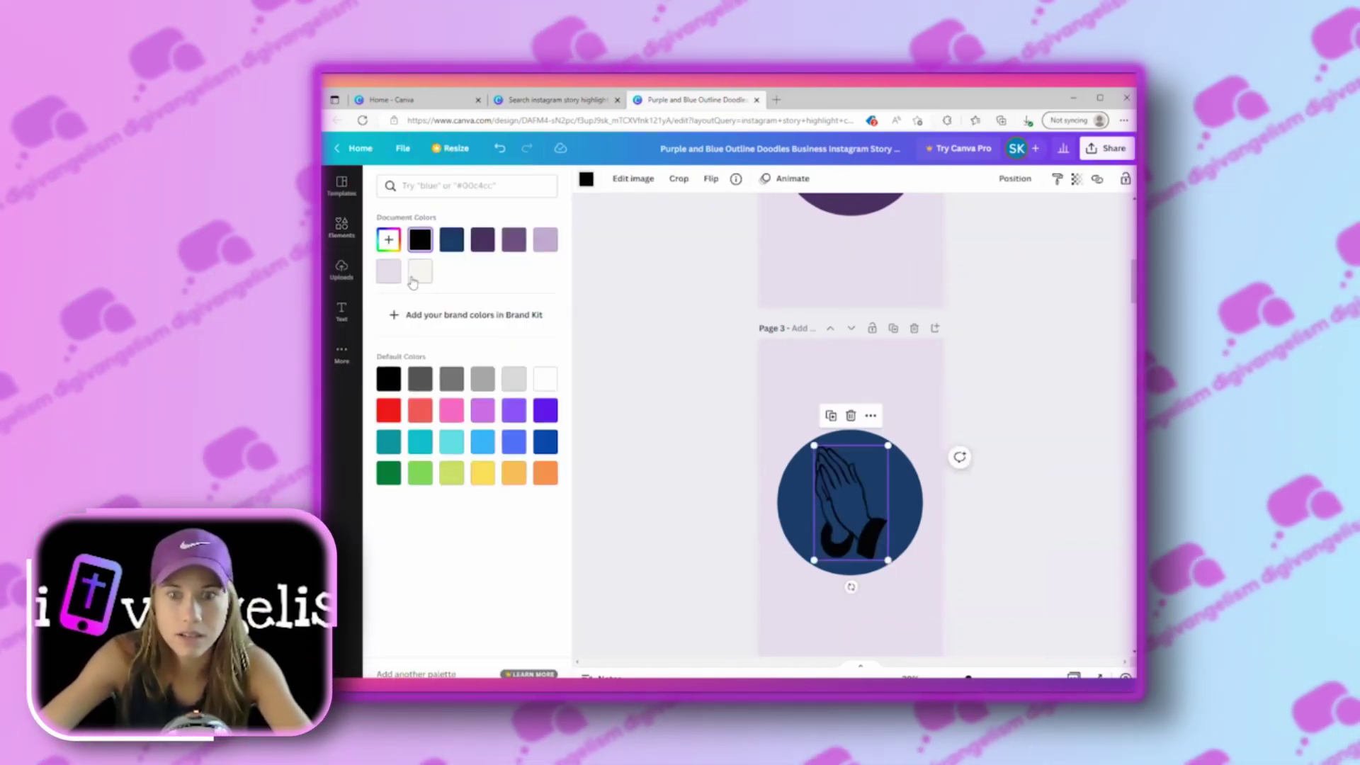
left_click(420, 271)
left_click_drag(850, 510, 855, 503)
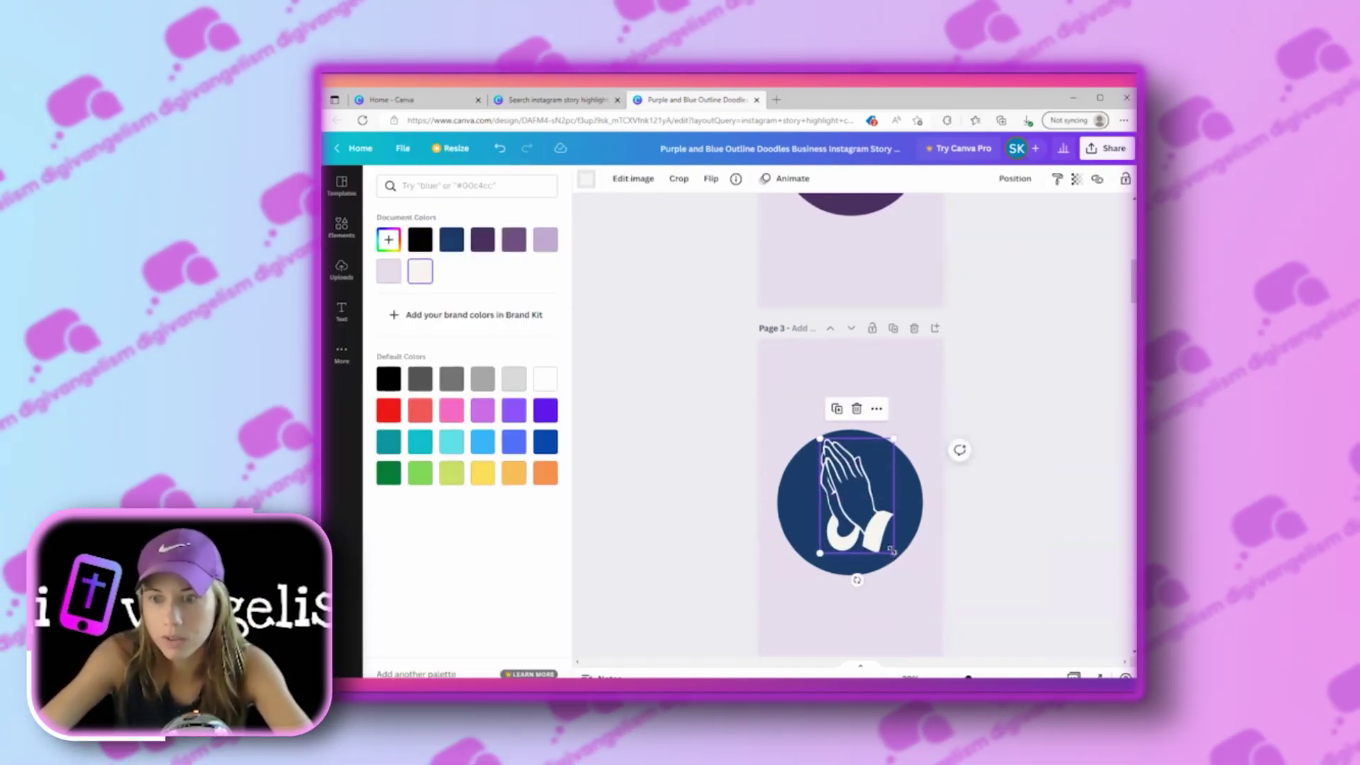
left_click_drag(892, 550, 864, 530)
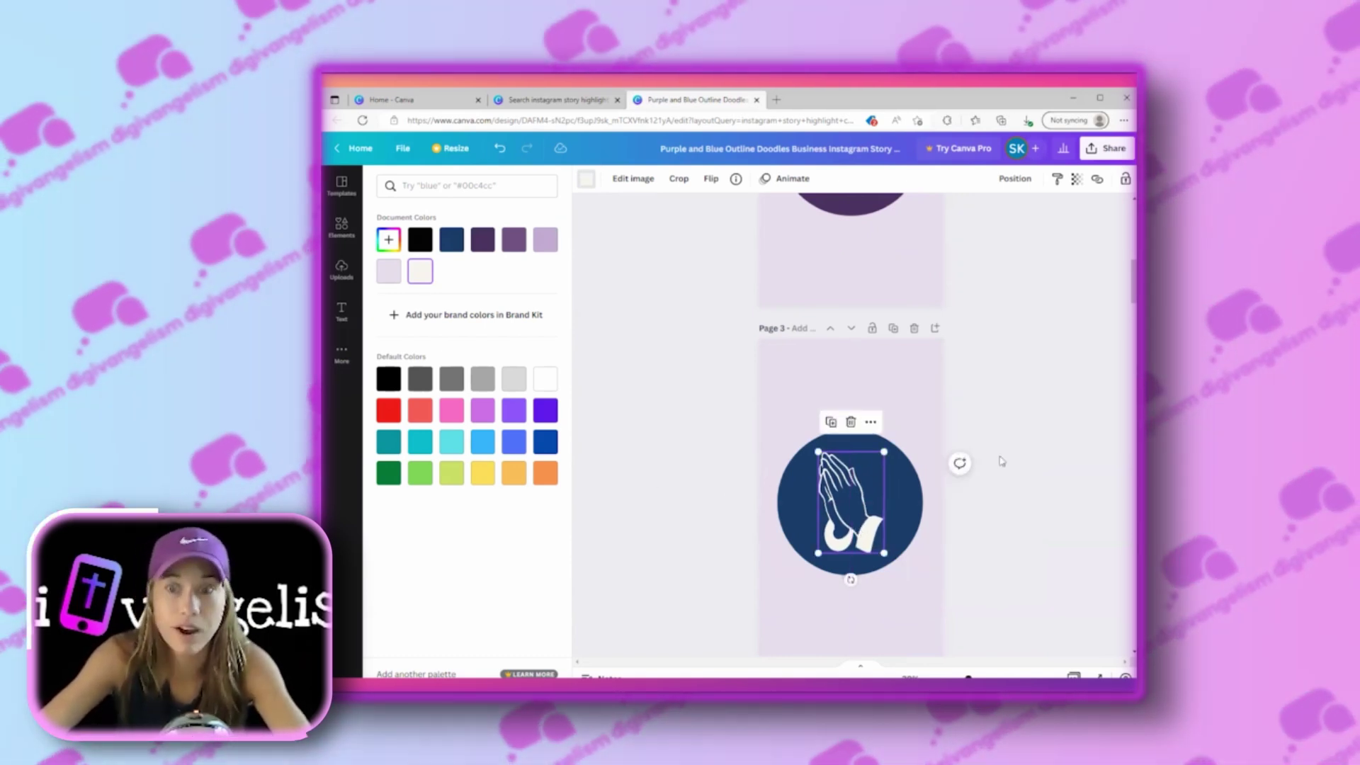
- Delete the megaphone icon from Page 4's purple circle
scroll(1016, 457, "down", 5)
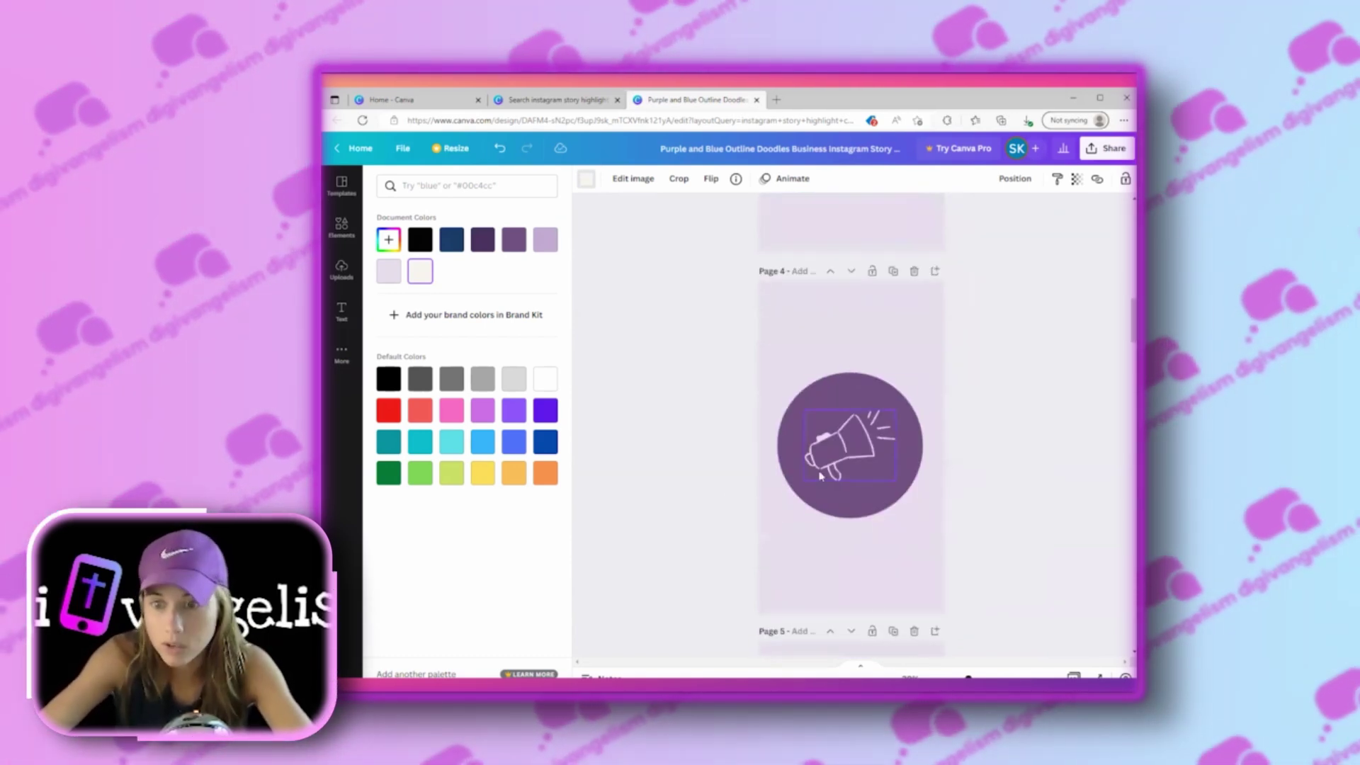
left_click(835, 464)
key("Delete")
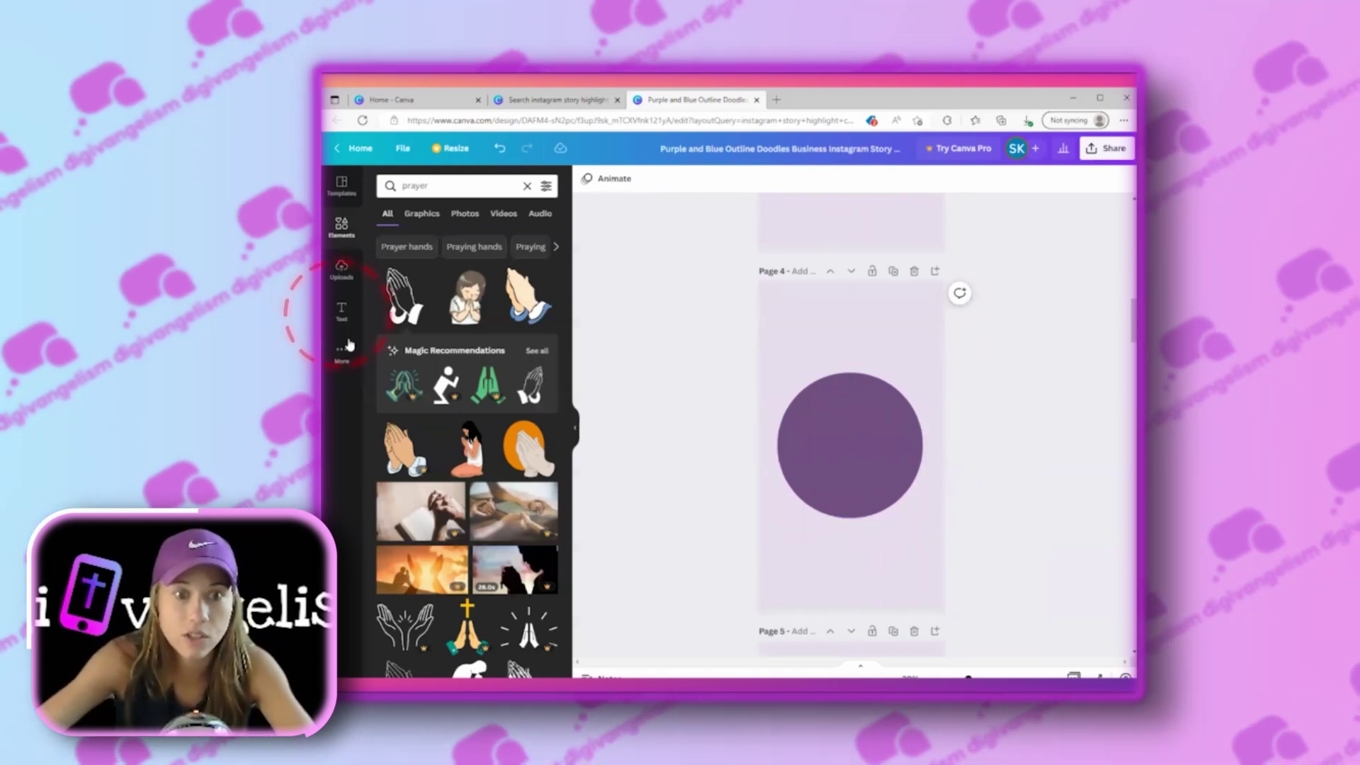
- Add a heading to Page 4's circle reading 'Start Here'
left_click(342, 312)
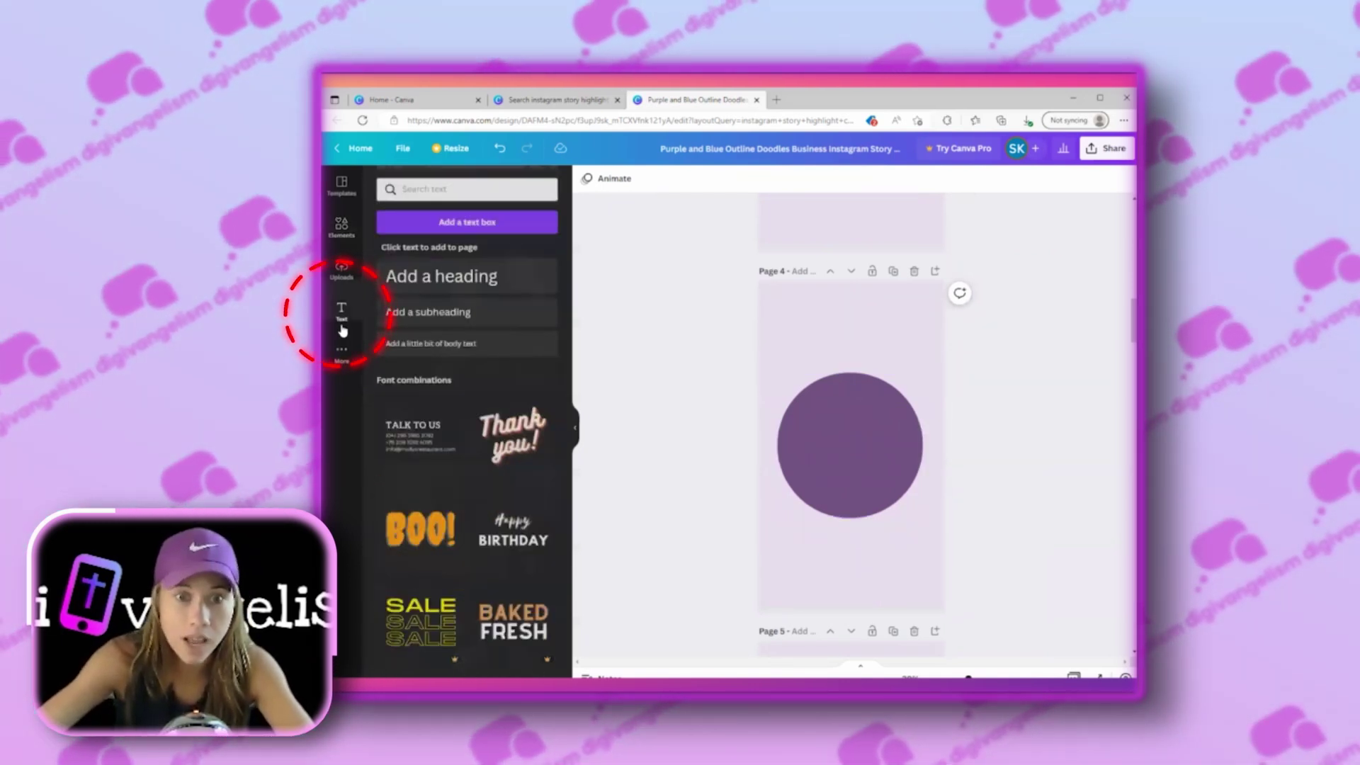
left_click(479, 273)
double_click(911, 451)
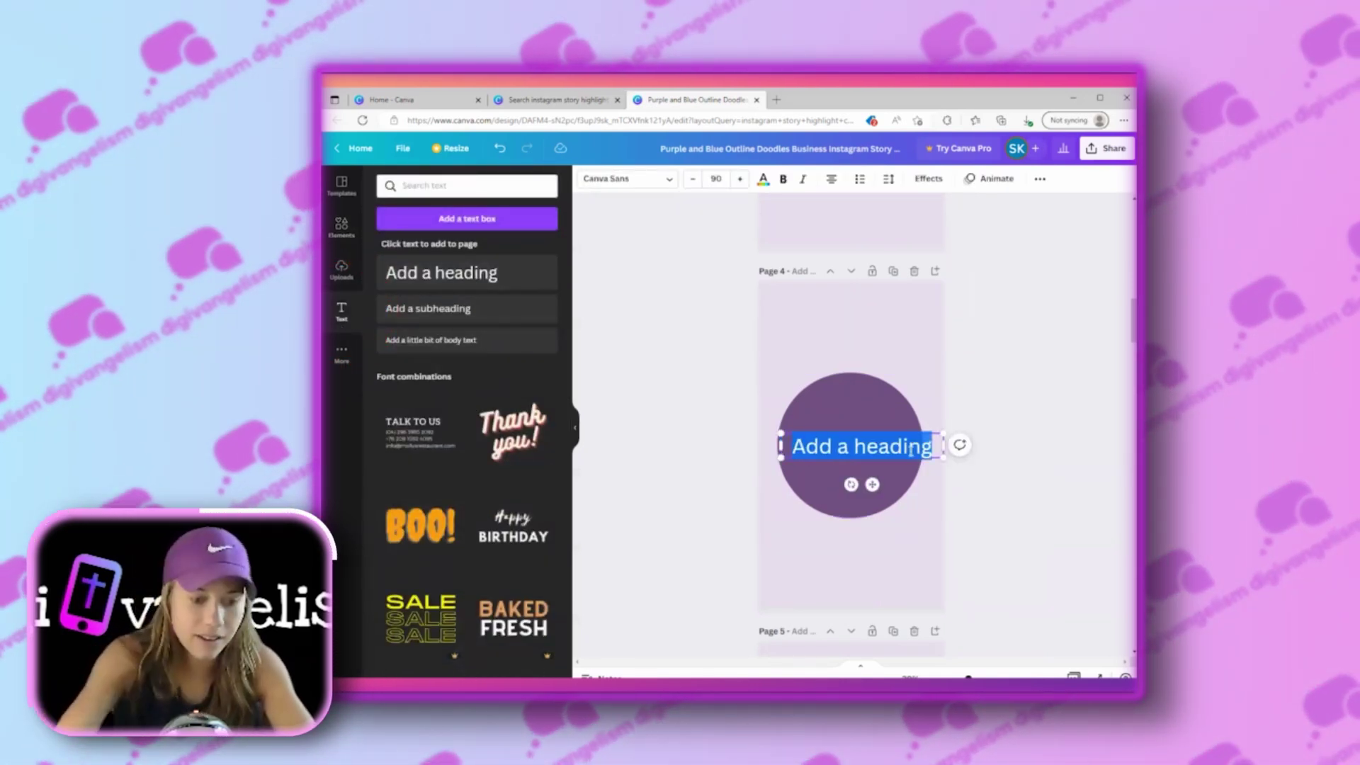
type("Start Here")
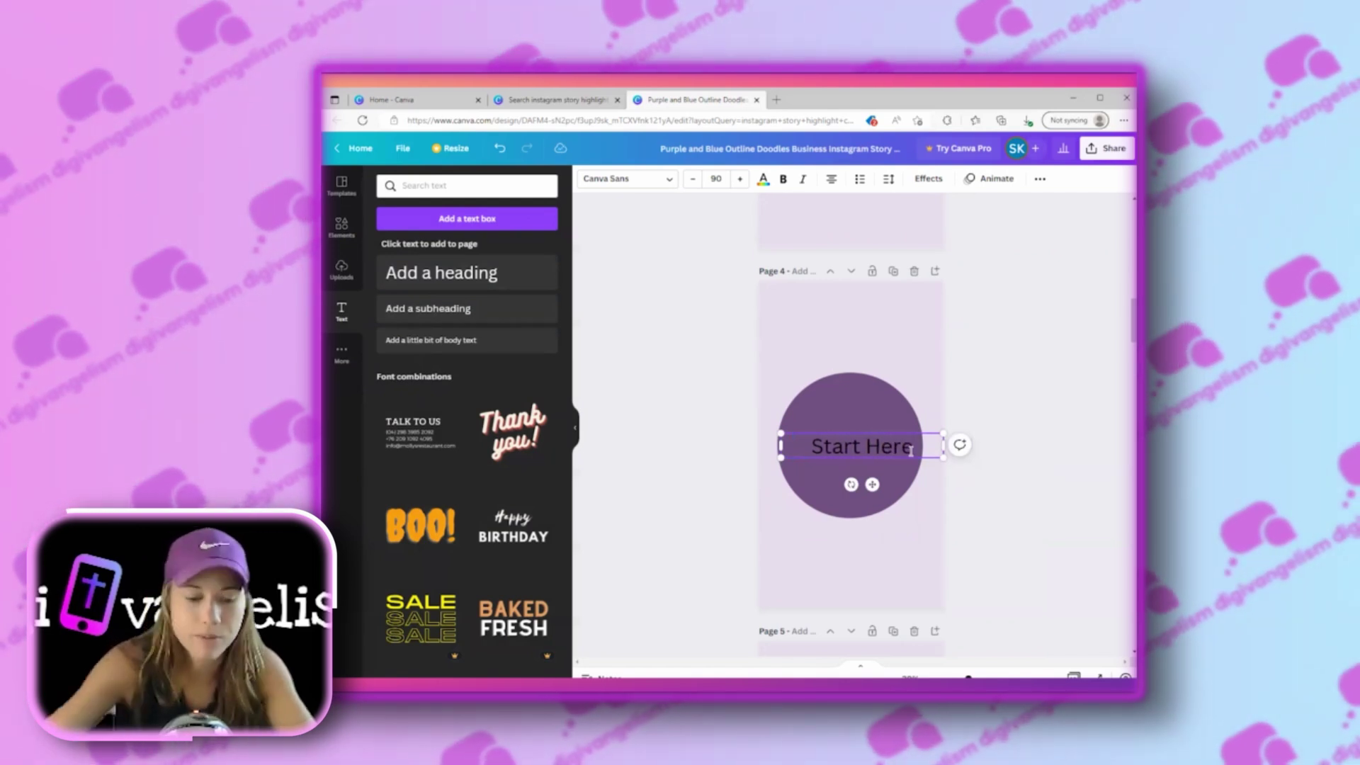
- Set 'Start Here' in Agrandir Tight Black, wrapped onto two lines and centred on the circle
key("ctrl+a")
left_click(627, 178)
left_click(436, 264)
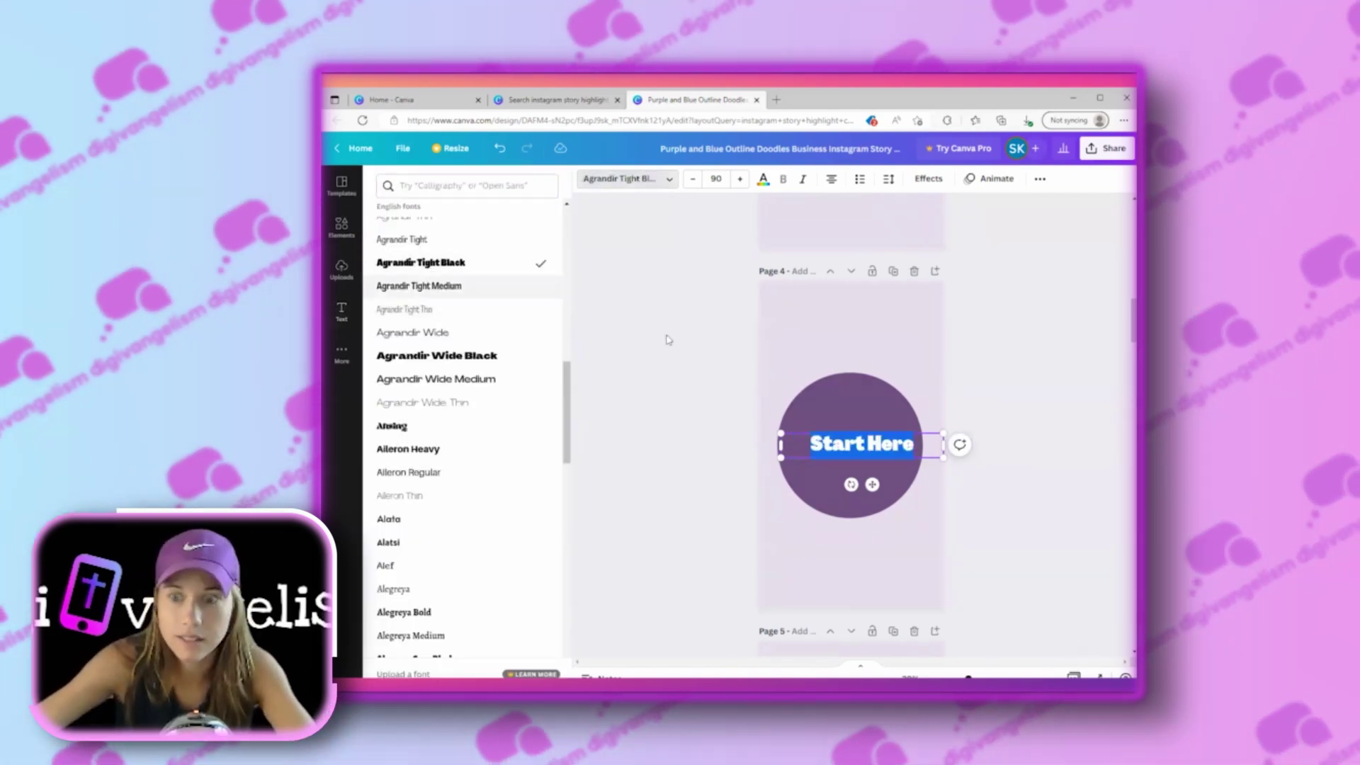
left_click_drag(944, 445, 926, 525)
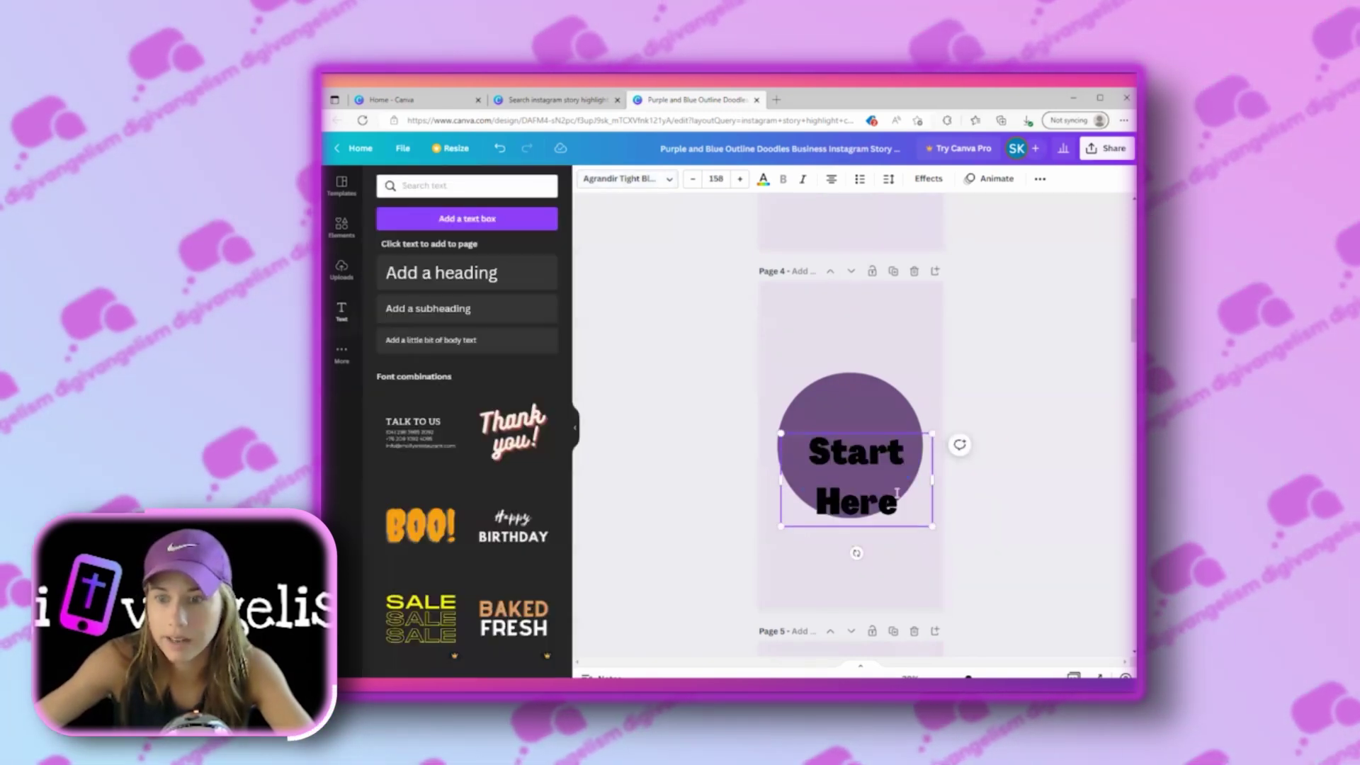
left_click_drag(867, 402, 866, 396)
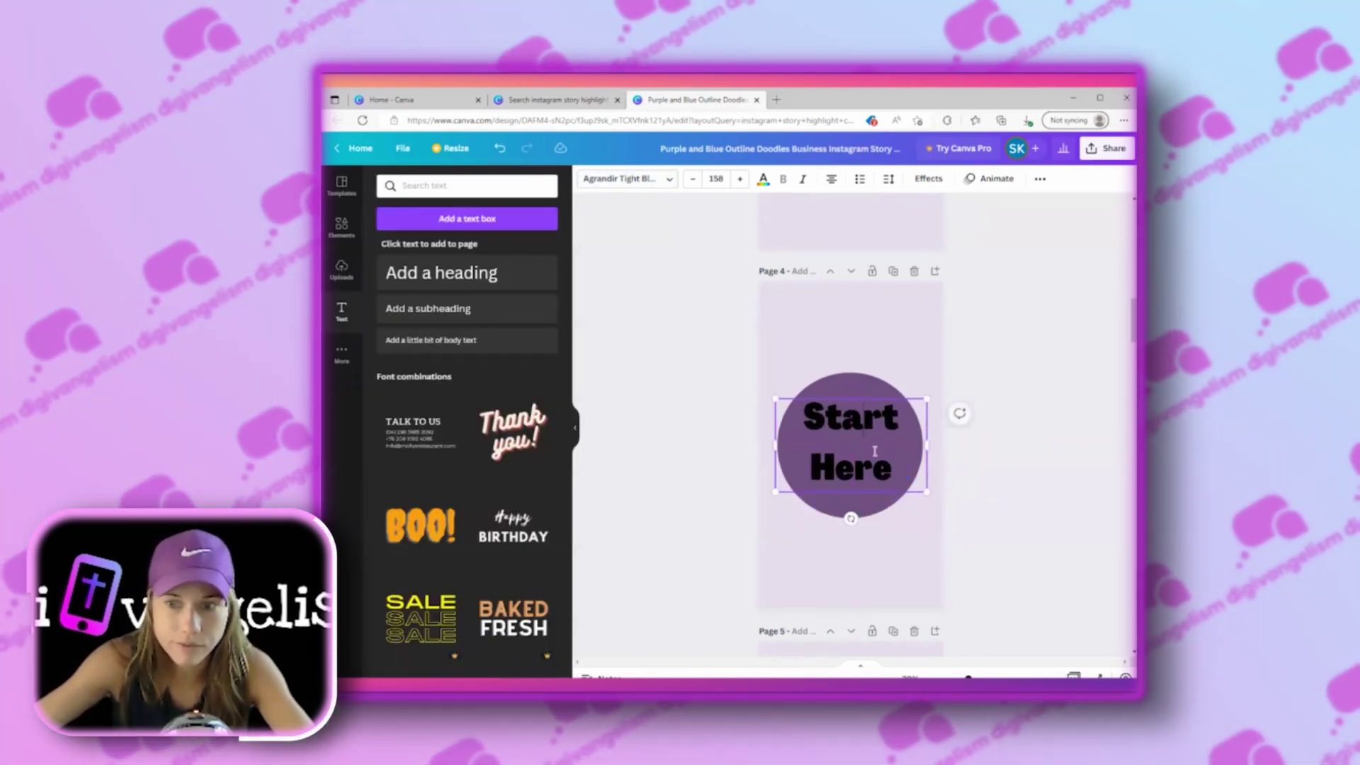
- Set the Start Here heading's line spacing to 1 and letter spacing to 43
double_click(904, 457)
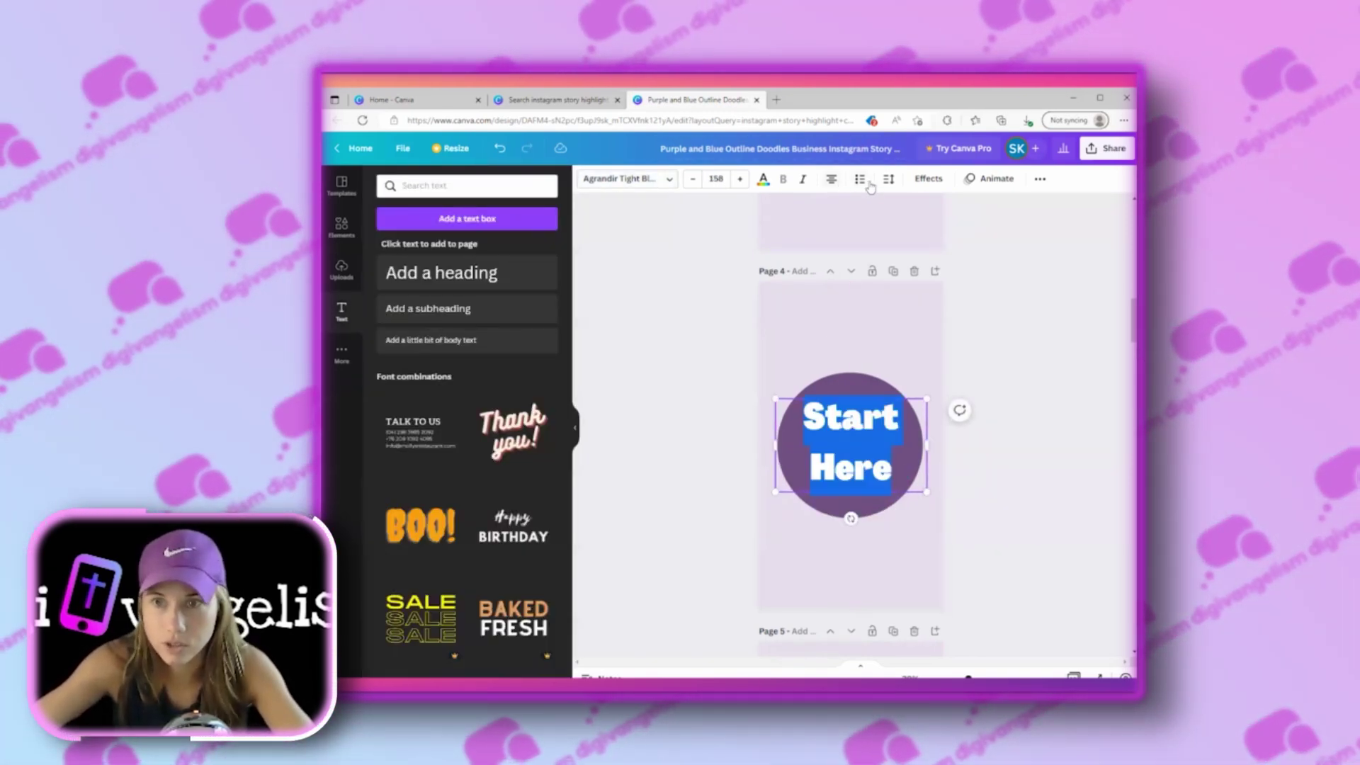
left_click(889, 178)
left_click_drag(959, 268, 954, 269)
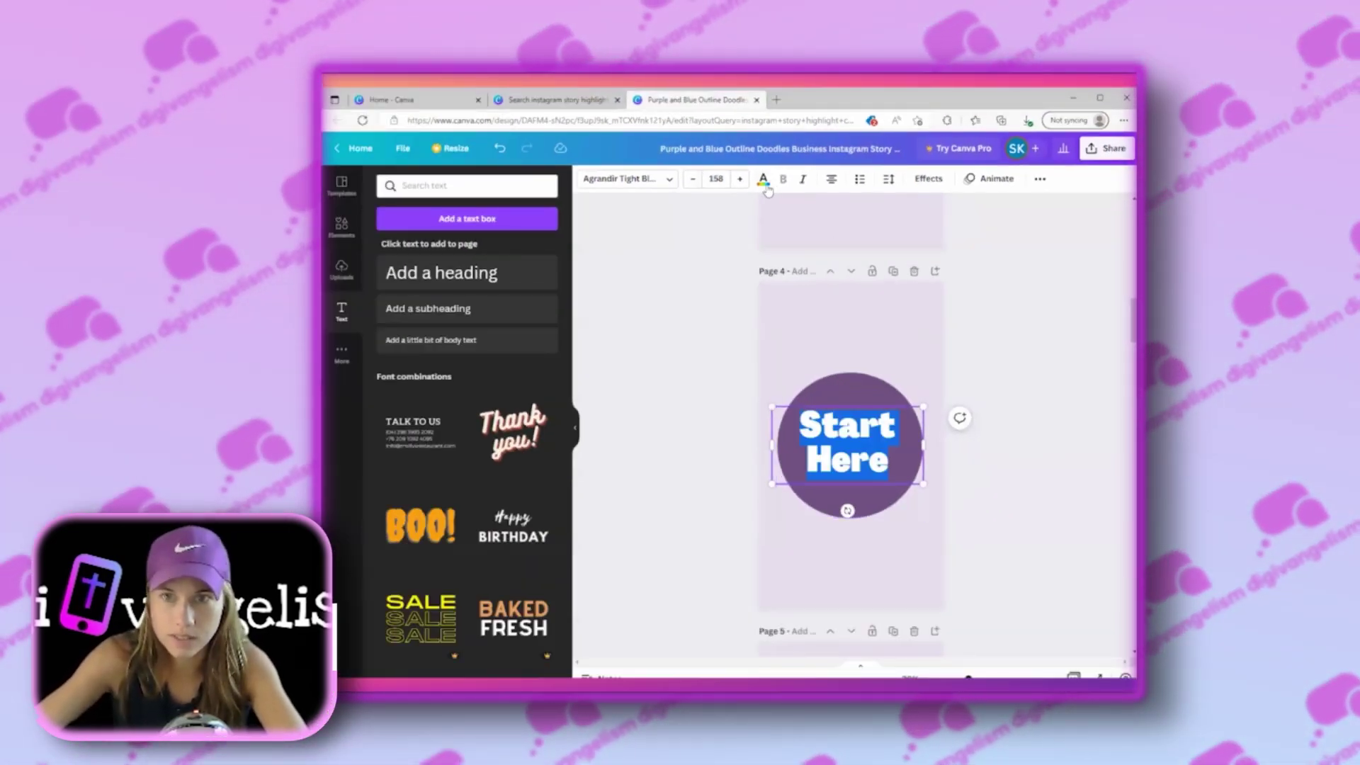
left_click(764, 181)
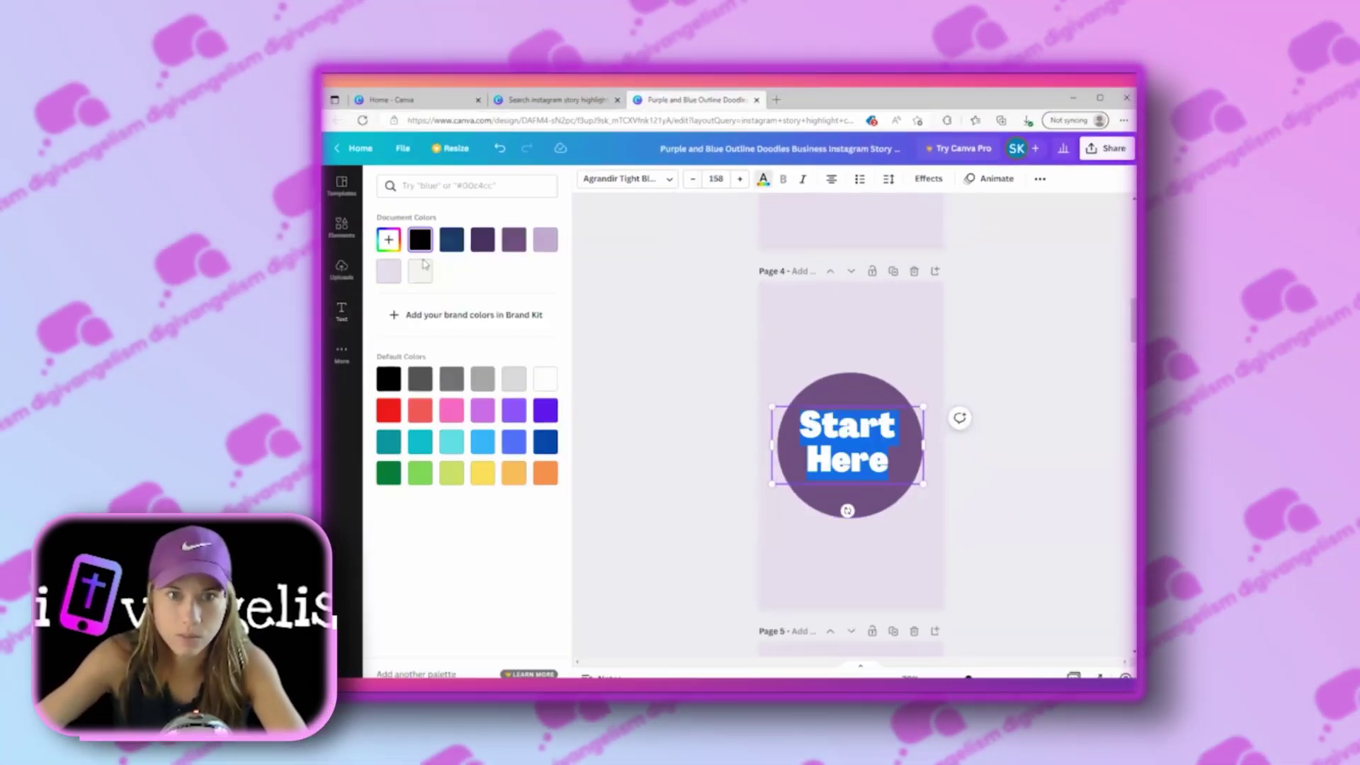
key("Escape")
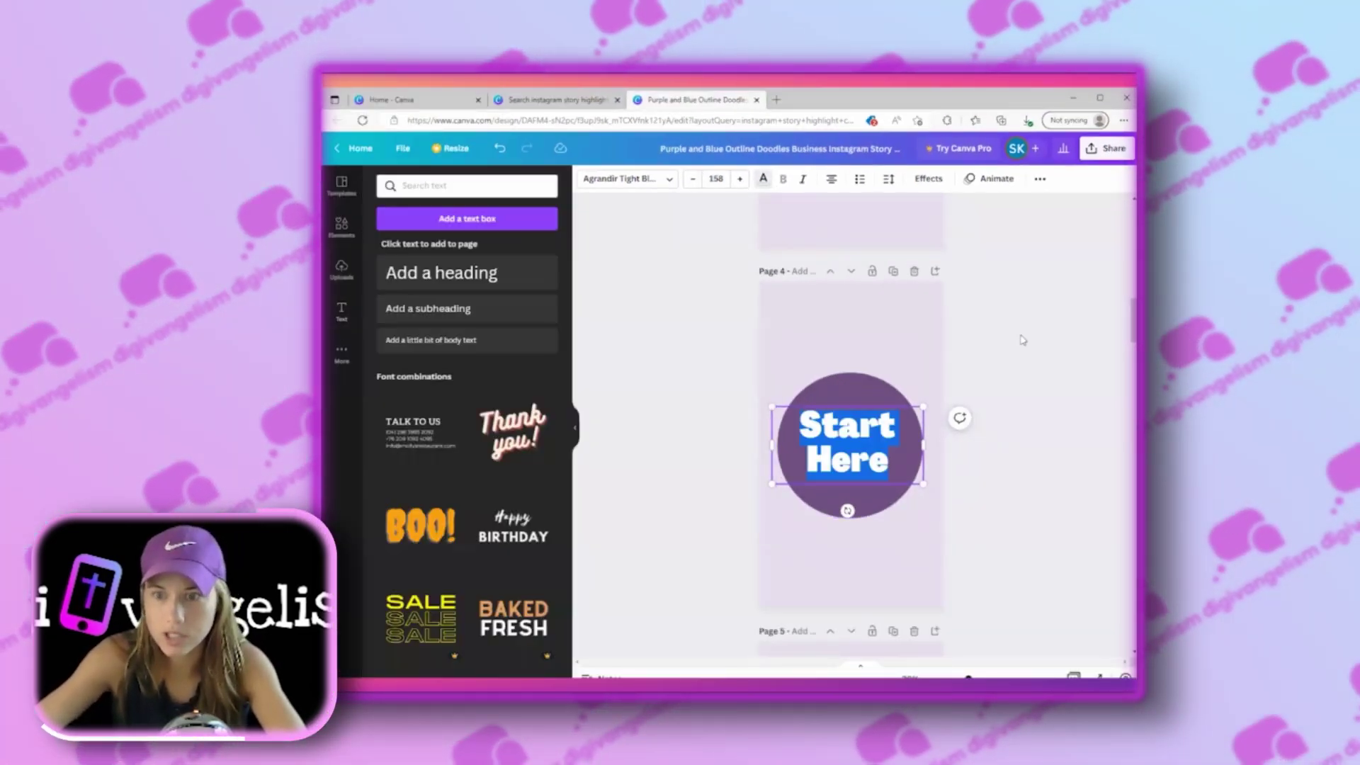
key("Escape")
left_click(893, 181)
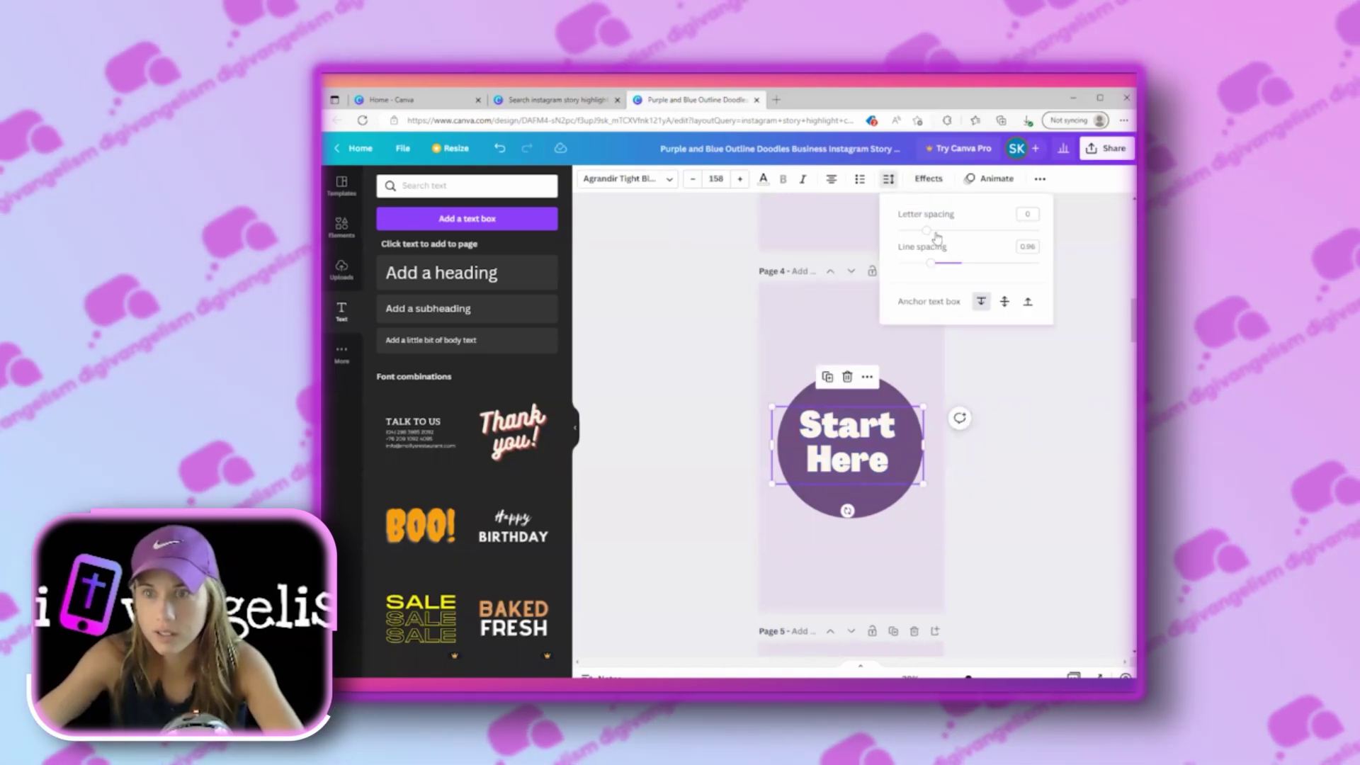
left_click_drag(933, 266, 933, 263)
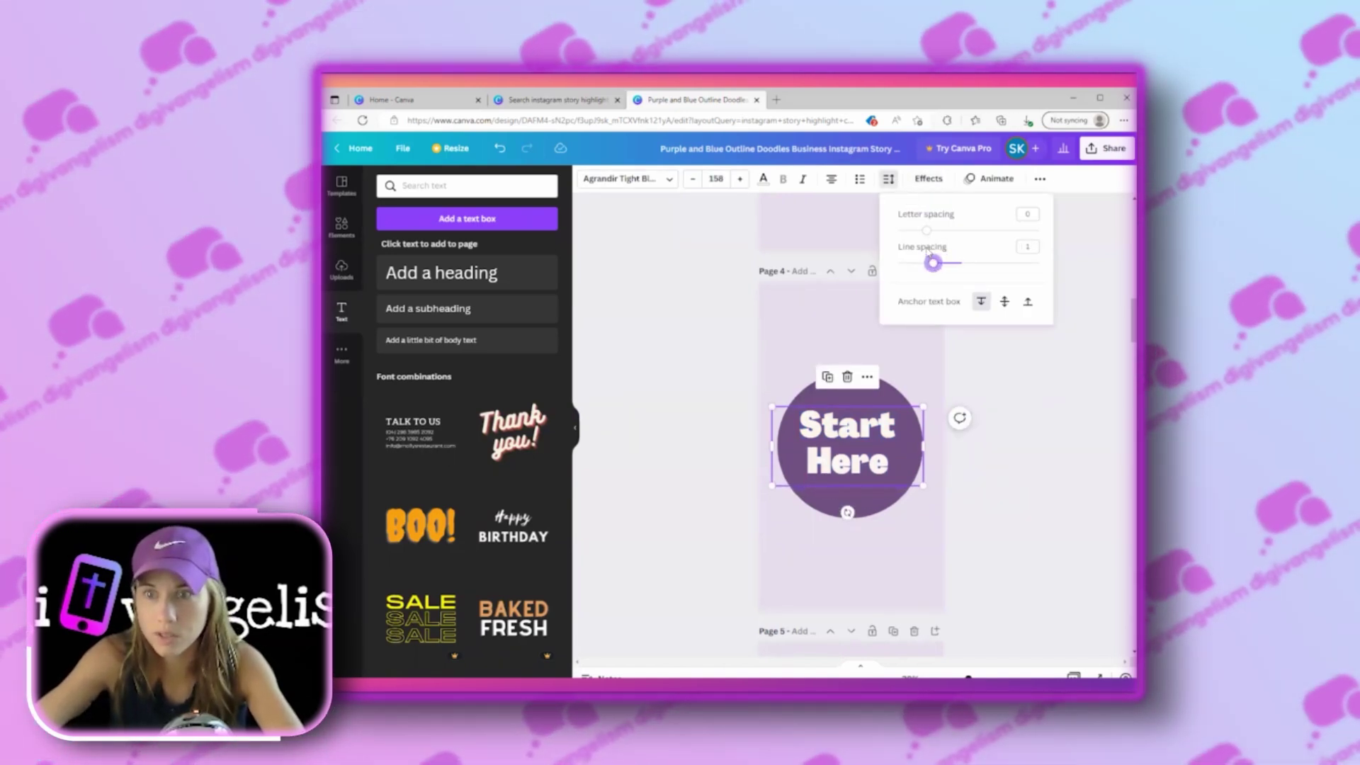
left_click_drag(936, 235, 933, 236)
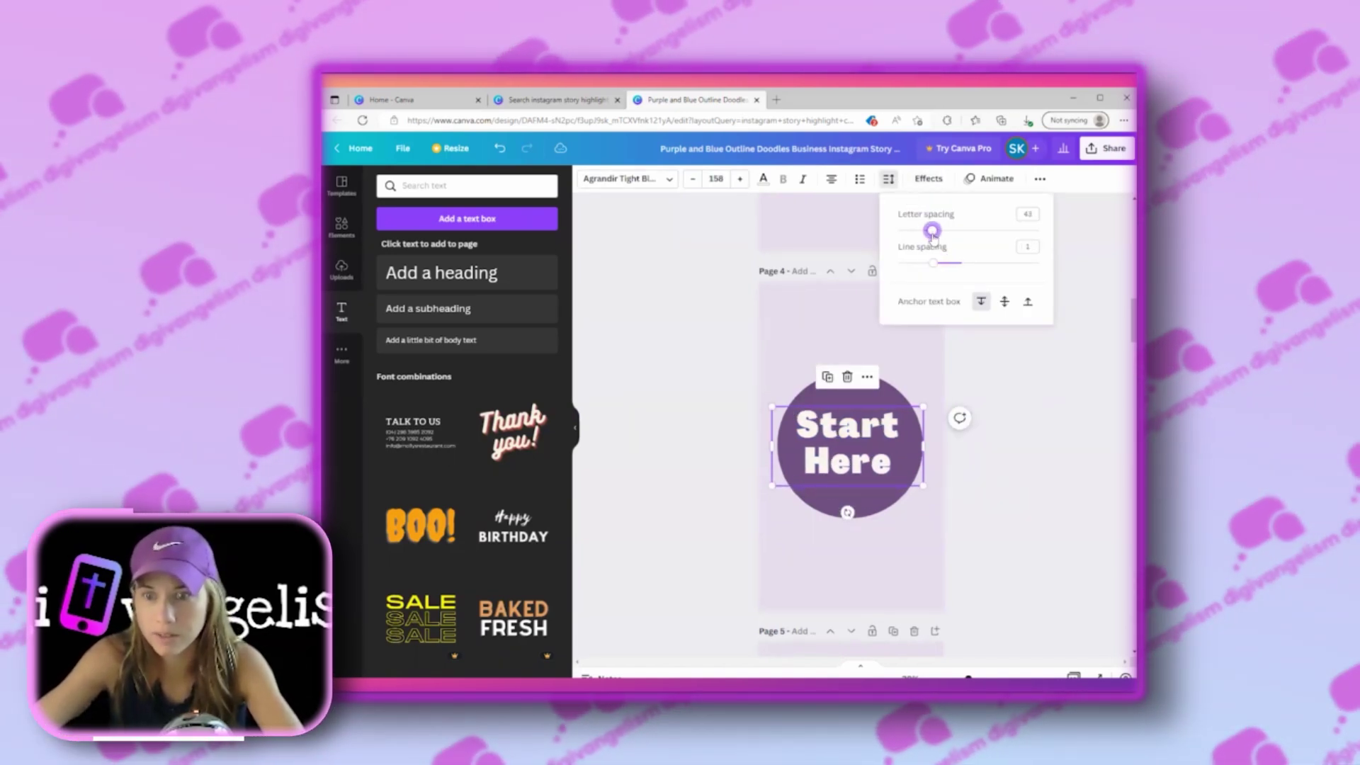
- Give Start Here a black drop shadow with offset 70 and high transparency
left_click(927, 179)
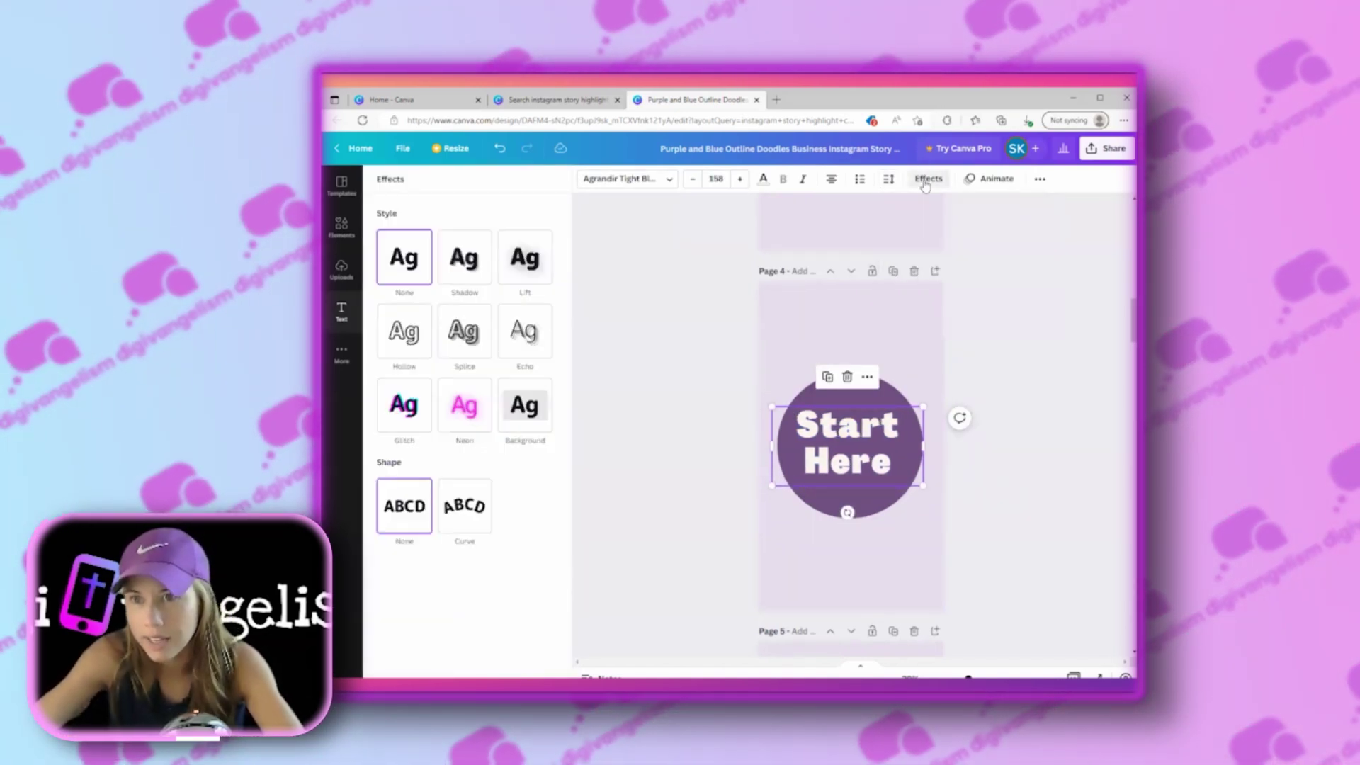
left_click(487, 277)
left_click(543, 445)
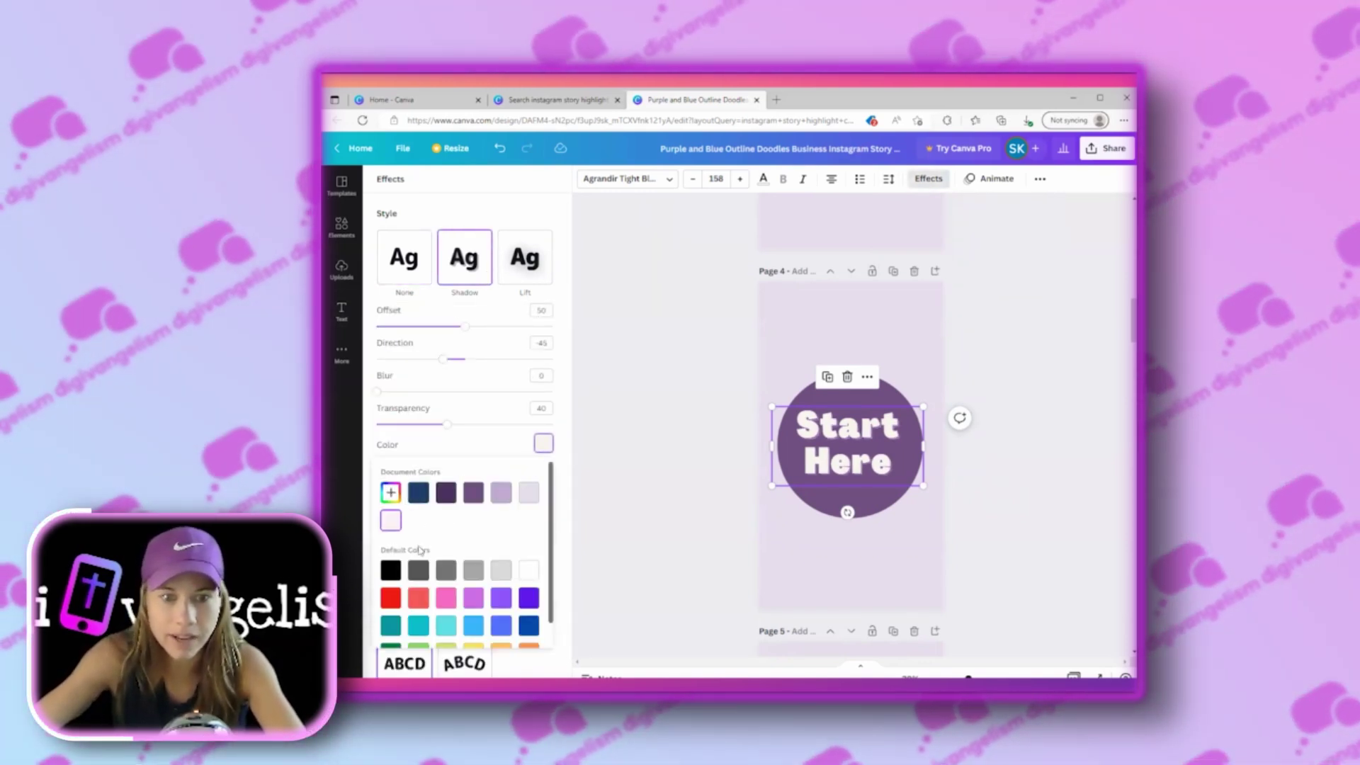
left_click(389, 574)
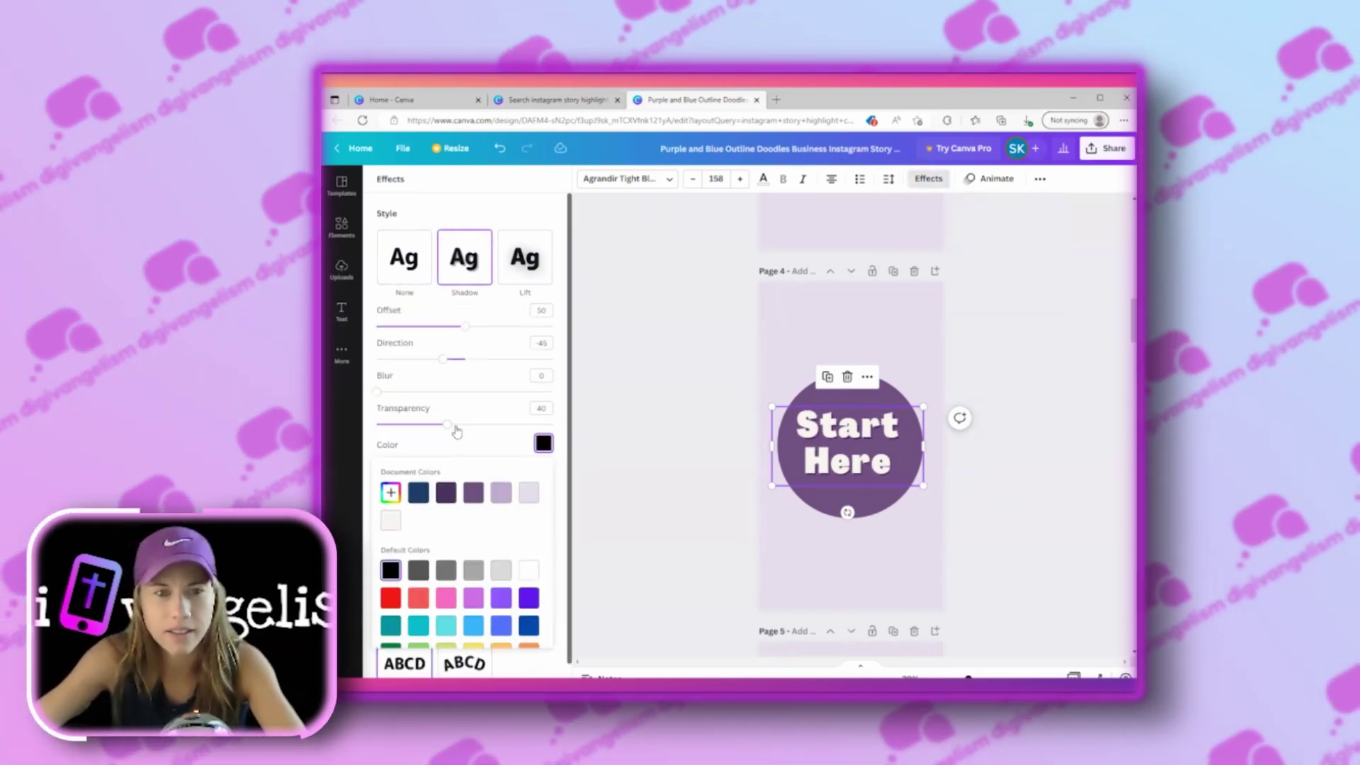
left_click_drag(471, 330, 450, 354)
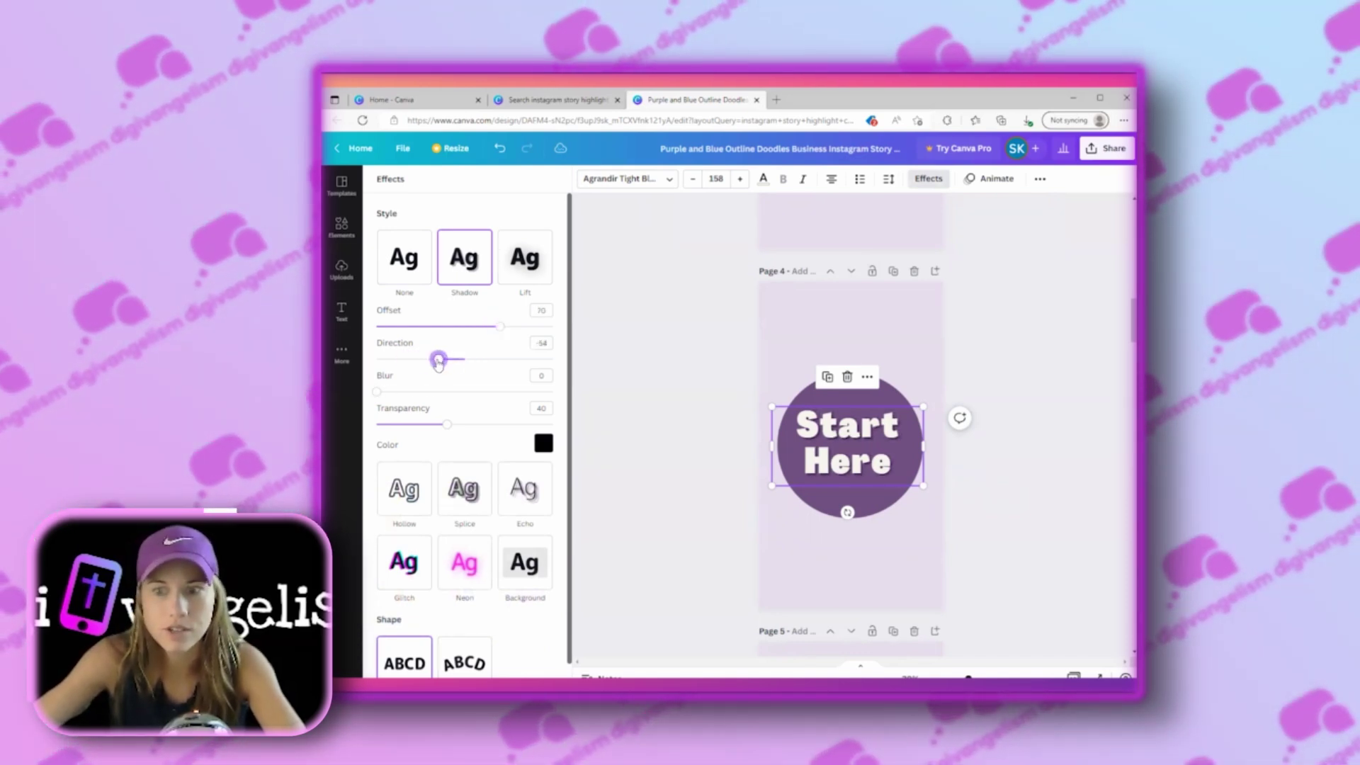
left_click_drag(447, 425, 543, 425)
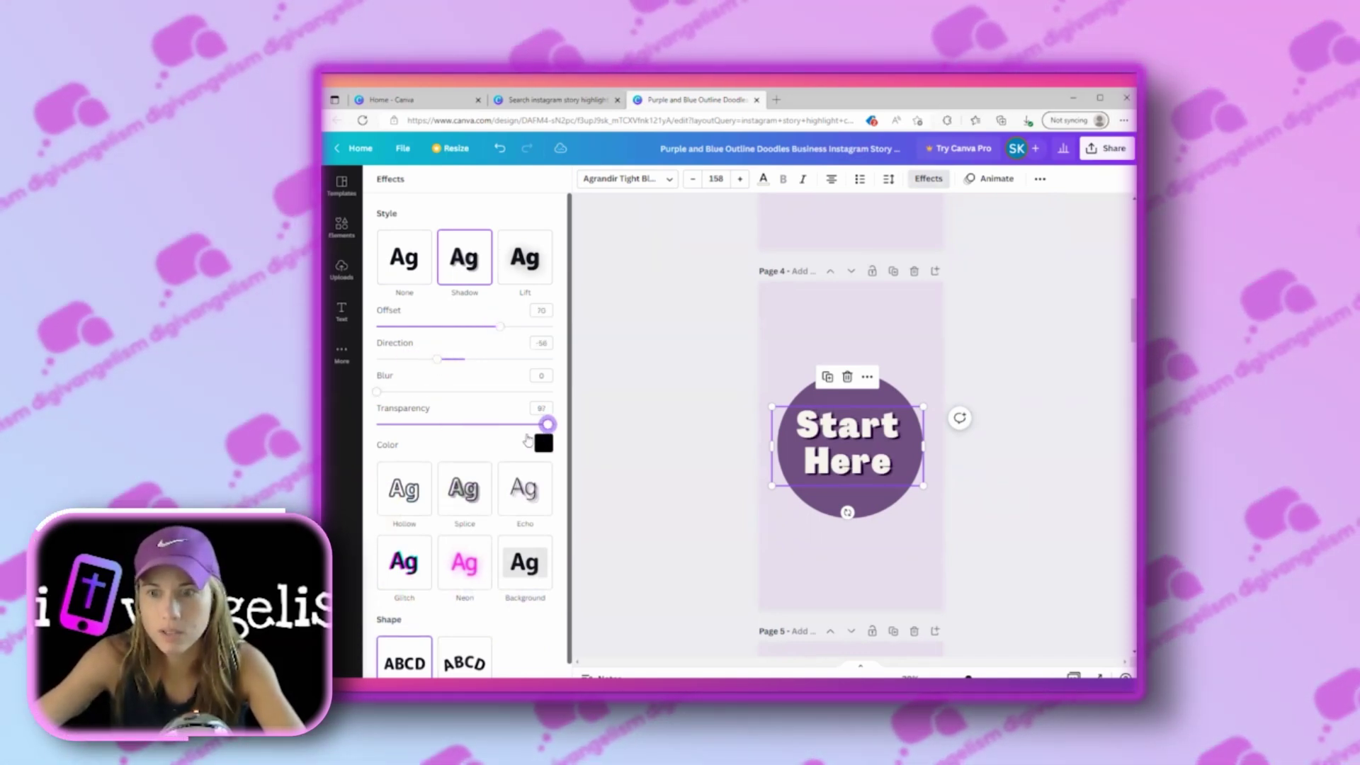
left_click(658, 443)
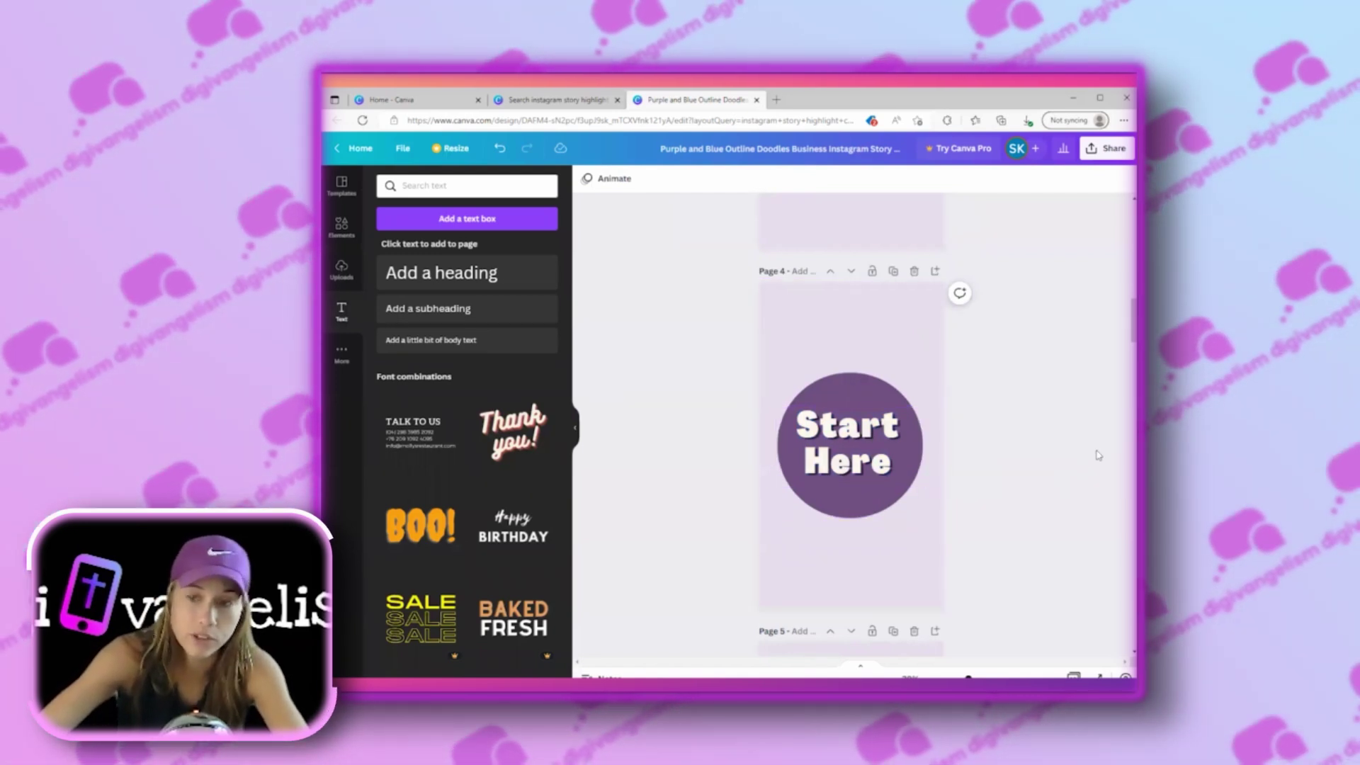
- Place the TOUR pennant flag on Page 5's circle, recoloured dark and medium purple, nudged lower
scroll(1097, 455, "up", 5)
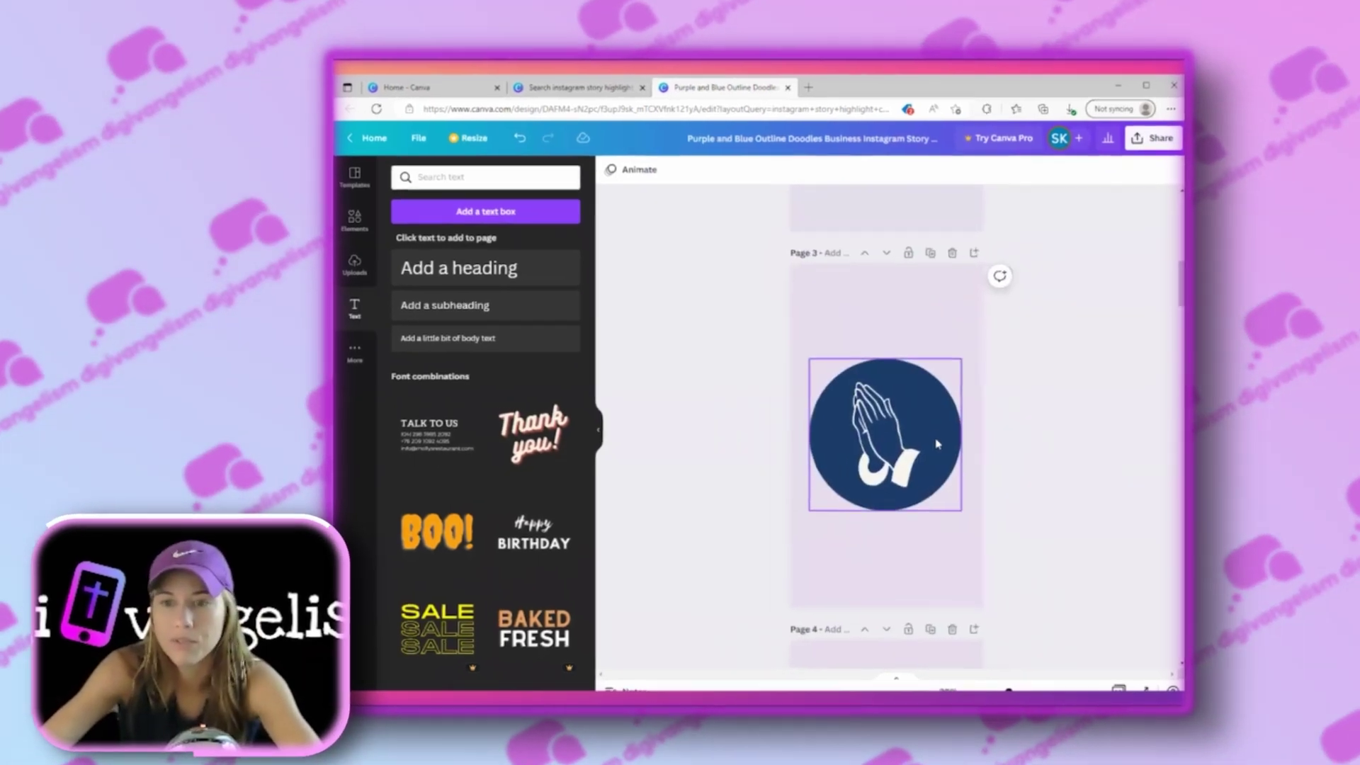
left_click(936, 444)
scroll(1136, 457, "down", 5)
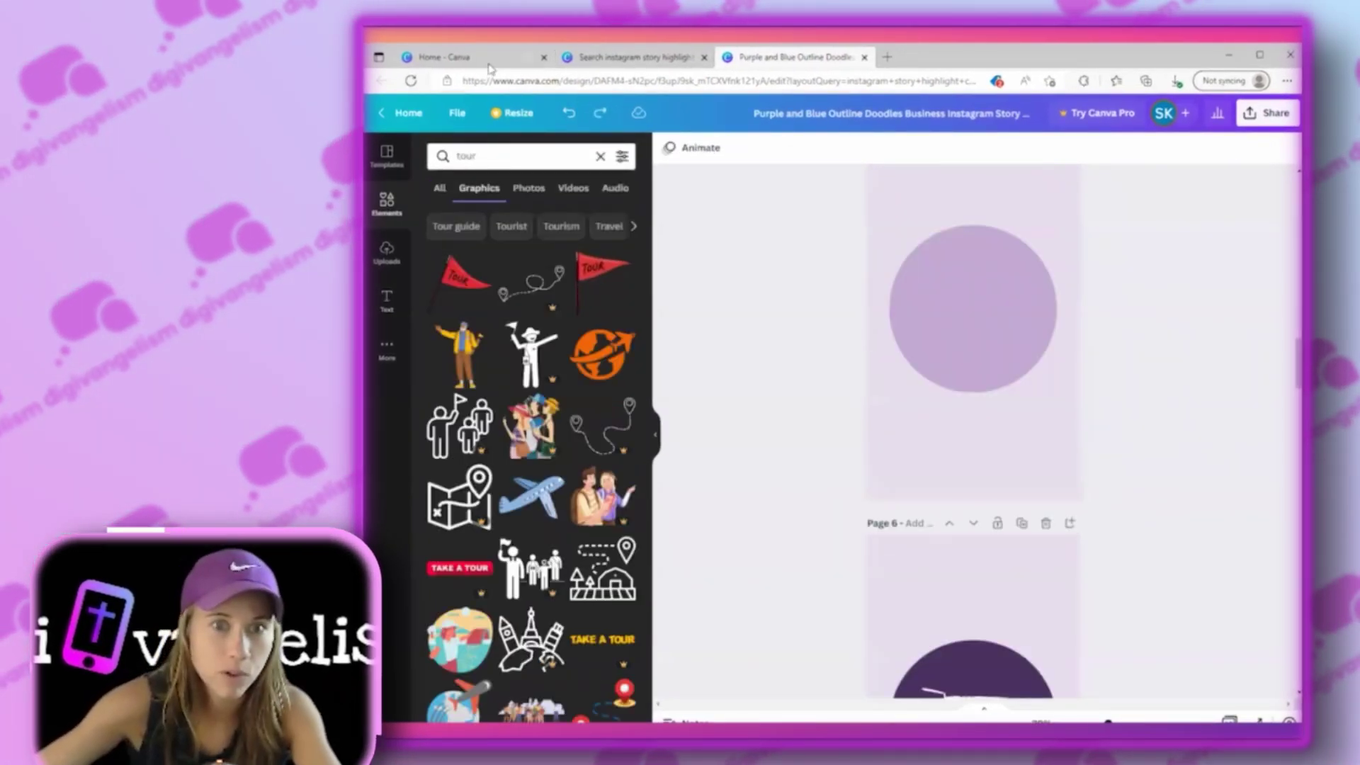
left_click(462, 278)
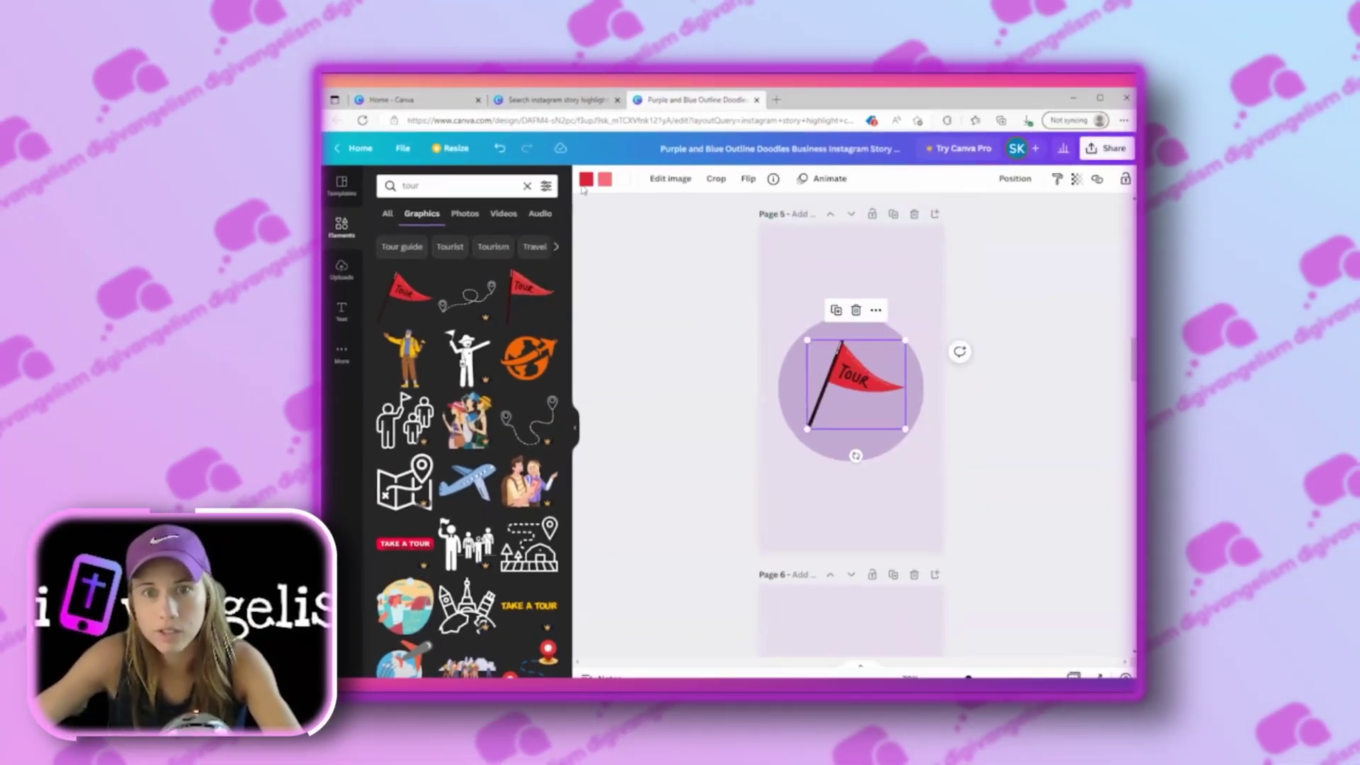
left_click(586, 180)
left_click(453, 241)
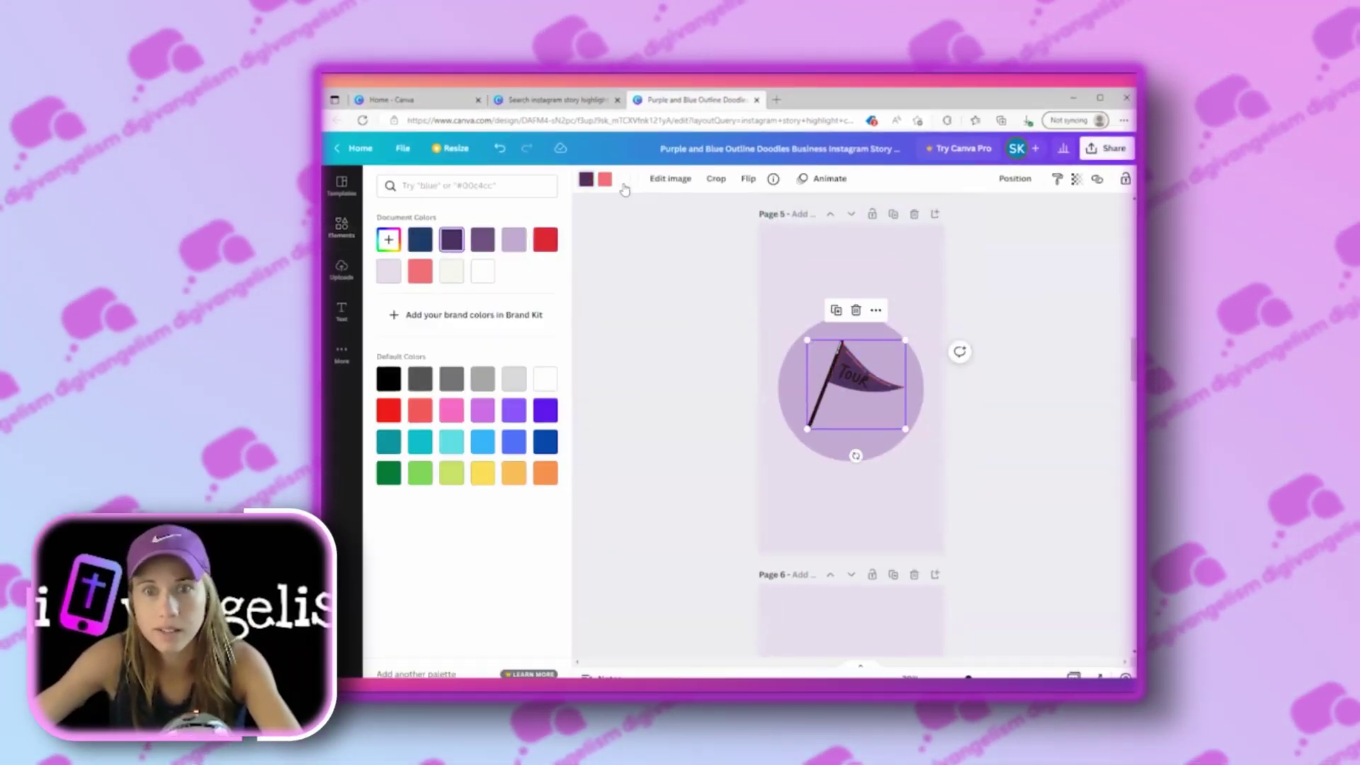
left_click(482, 240)
left_click_drag(878, 390, 879, 394)
scroll(878, 395, "up", 8)
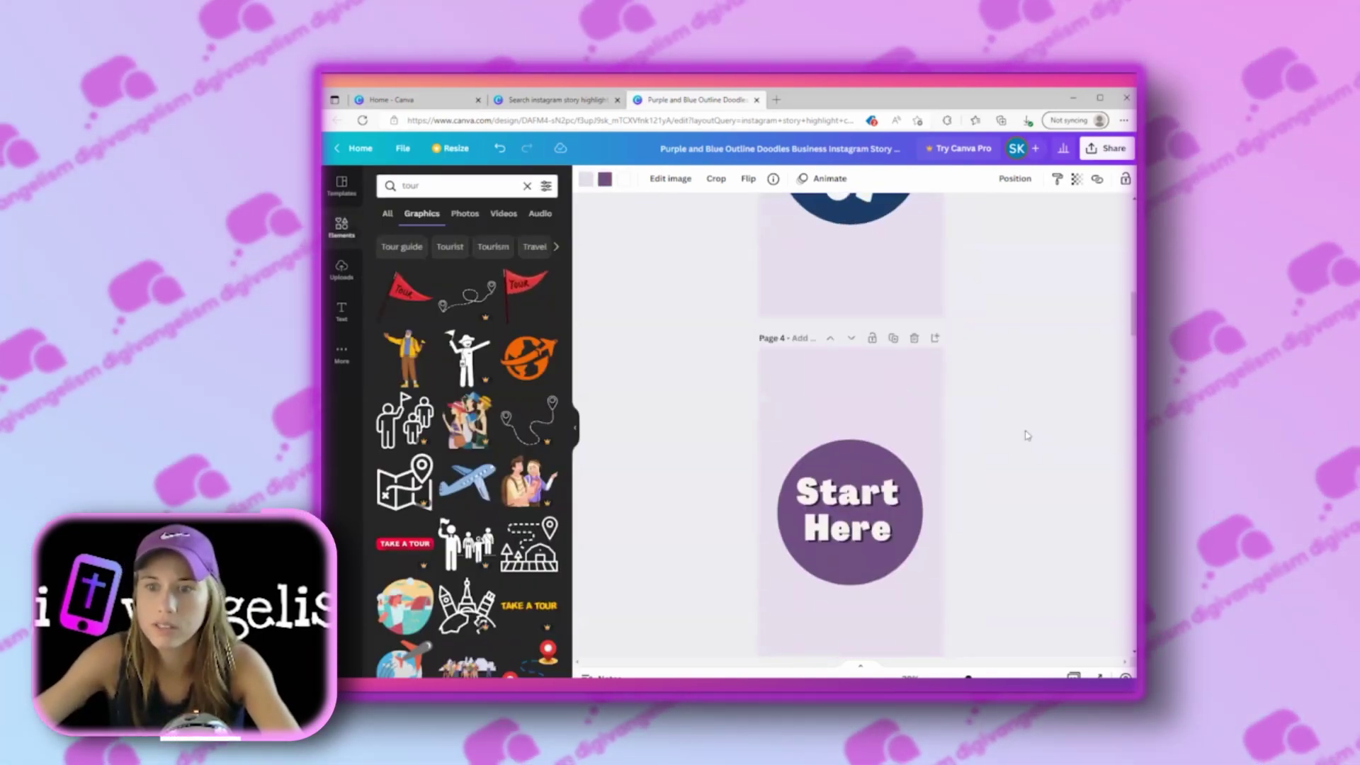
- Keep the circle behind the TOUR flag on page 5 navy after trying medium purple
key("ctrl+z")
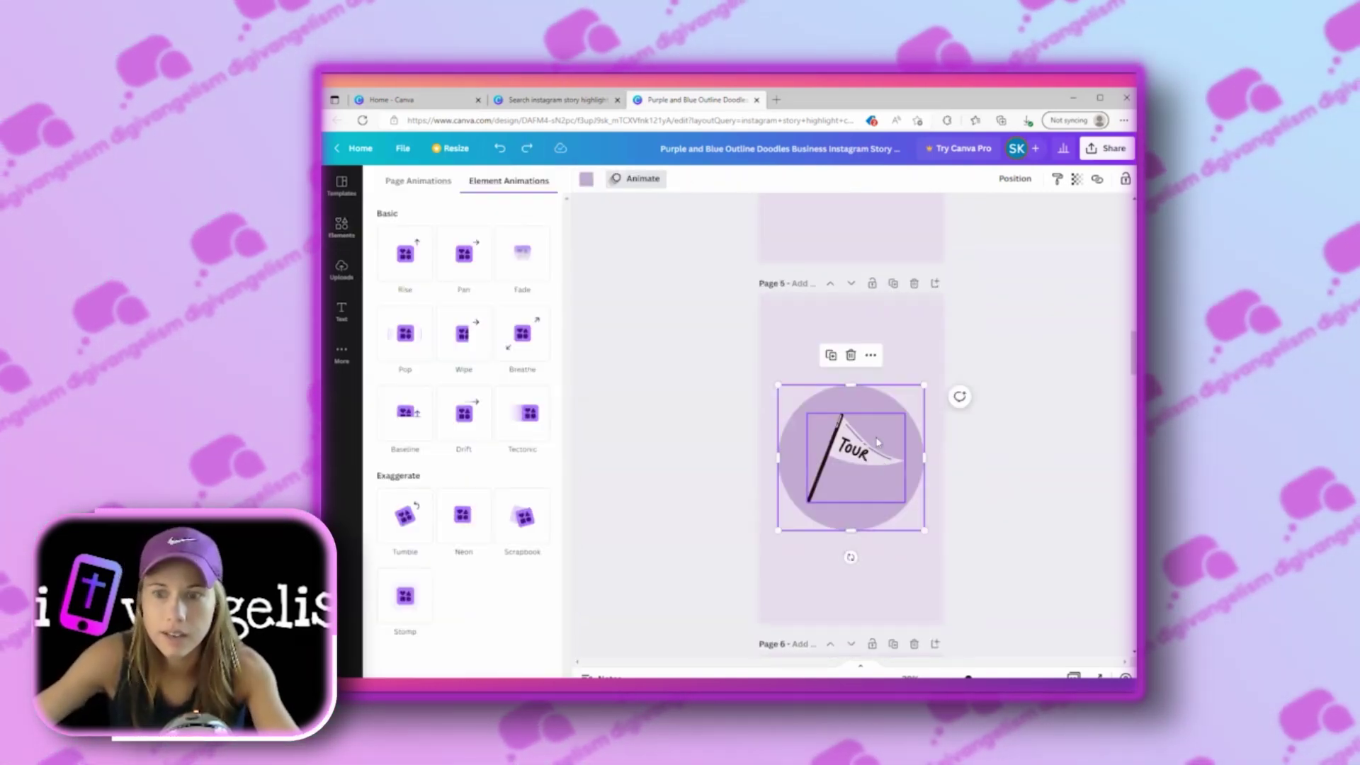
left_click(586, 179)
left_click(483, 239)
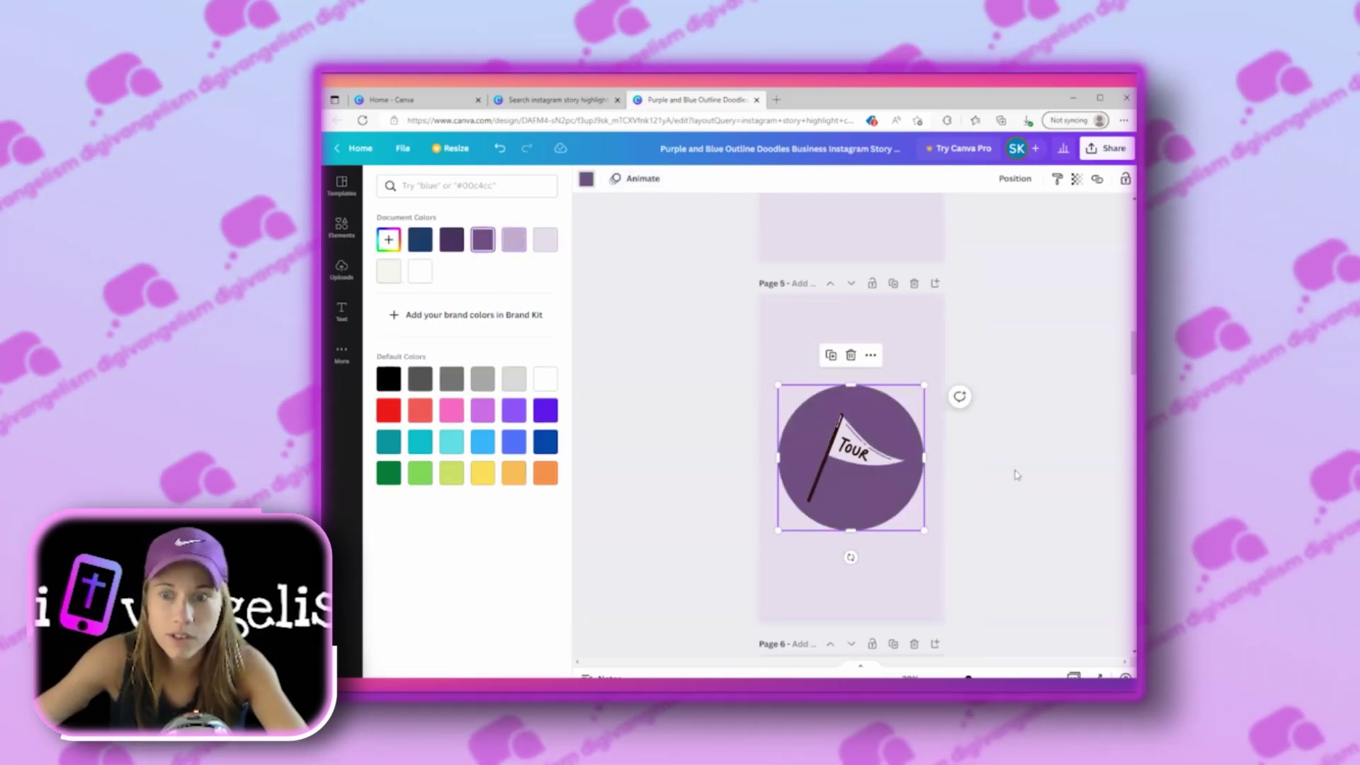
scroll(1034, 489, "up", 5)
key("ctrl+z")
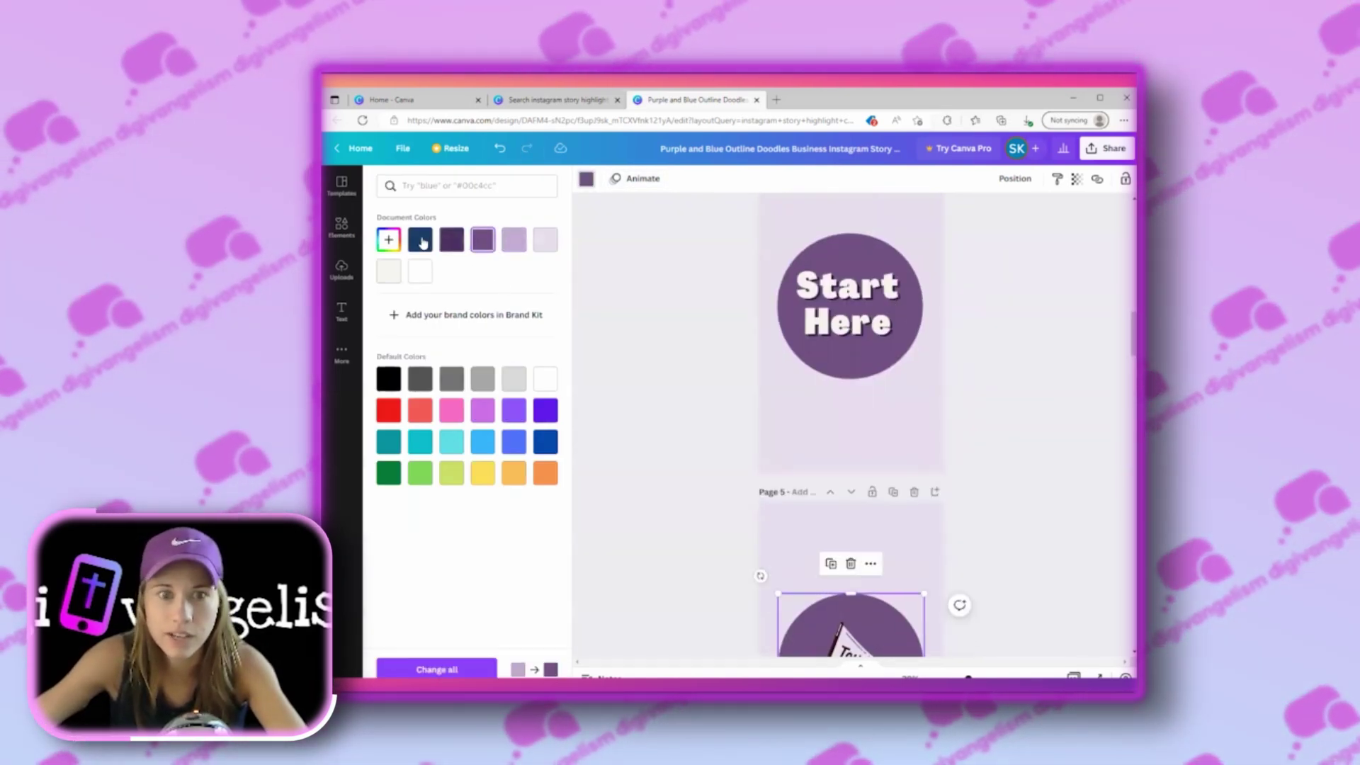
scroll(1020, 502, "down", 2)
scroll(1020, 502, "up", 10)
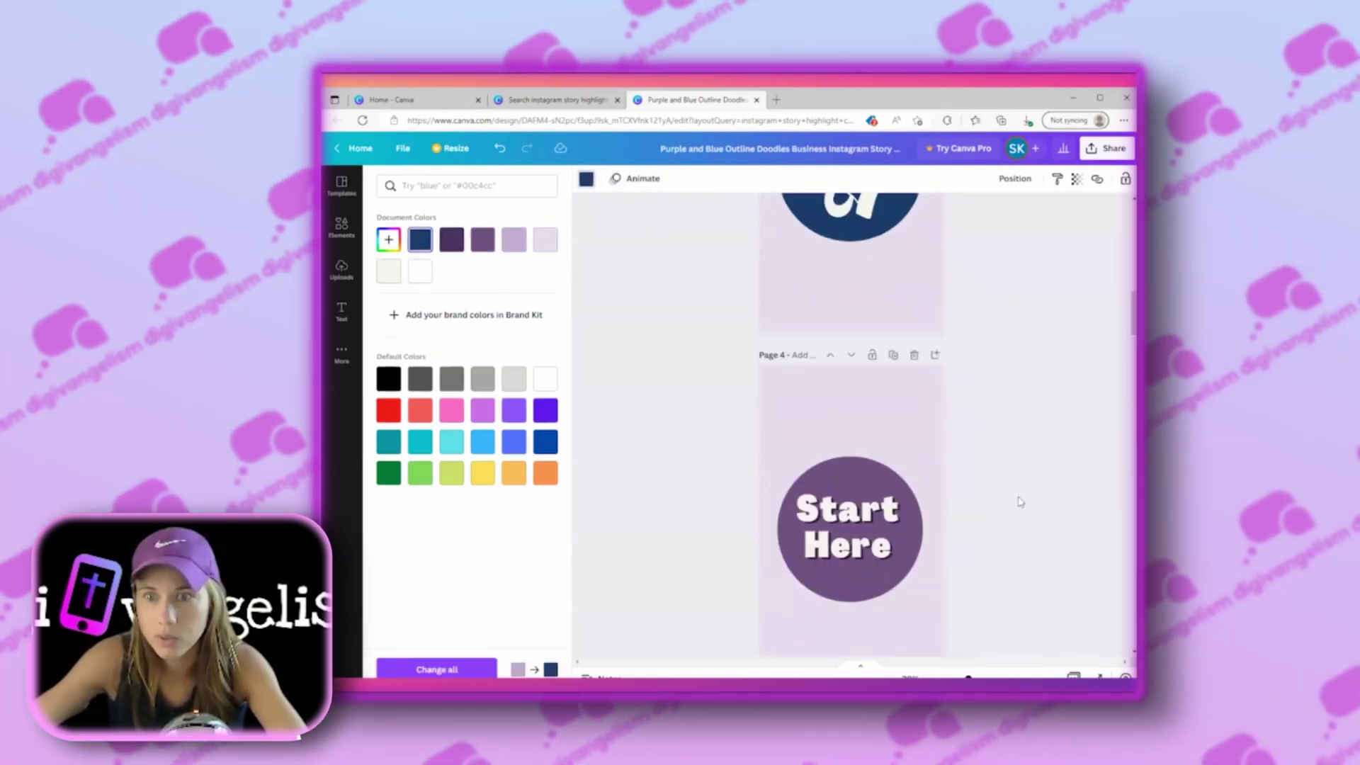
scroll(908, 559, "down", 4)
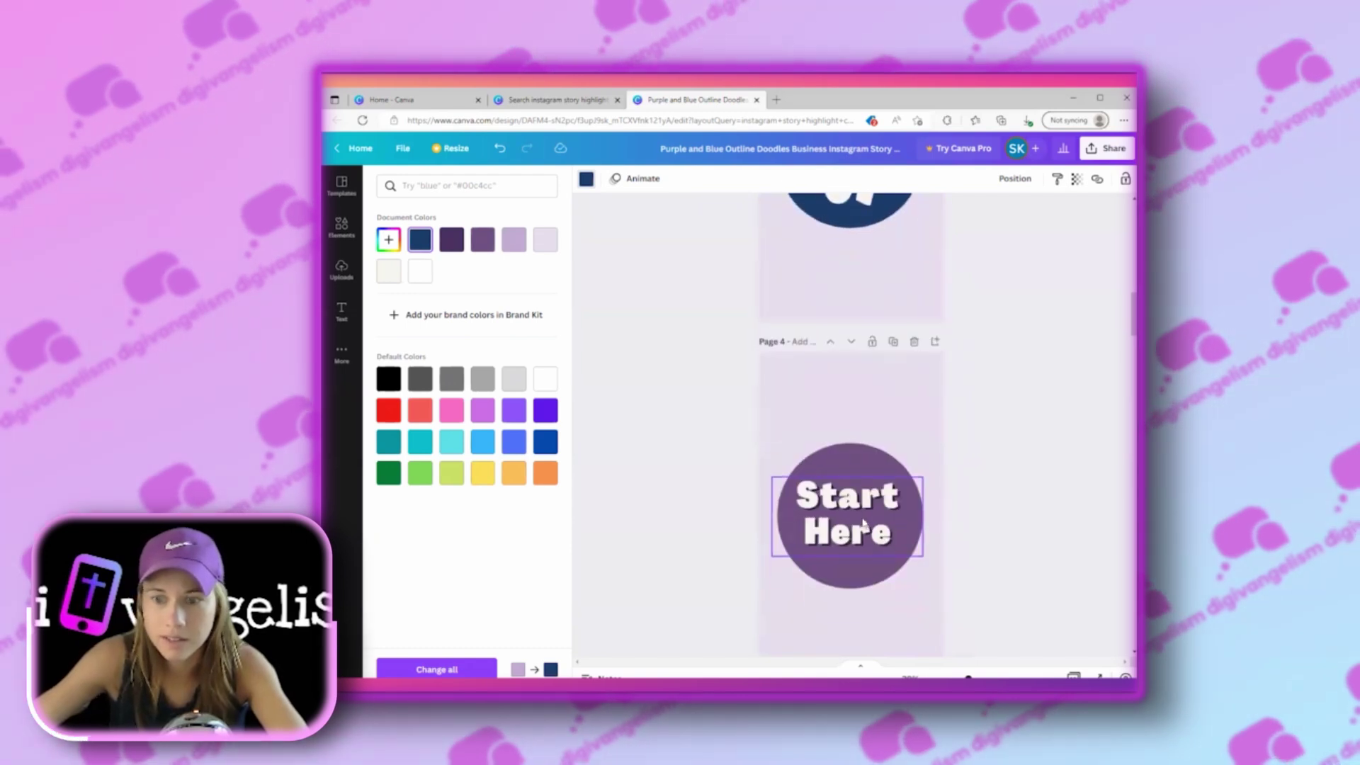
- Turn the Start Here circle on page 4 back to navy
left_click(850, 464)
key("ctrl+z")
scroll(1044, 475, "up", 4)
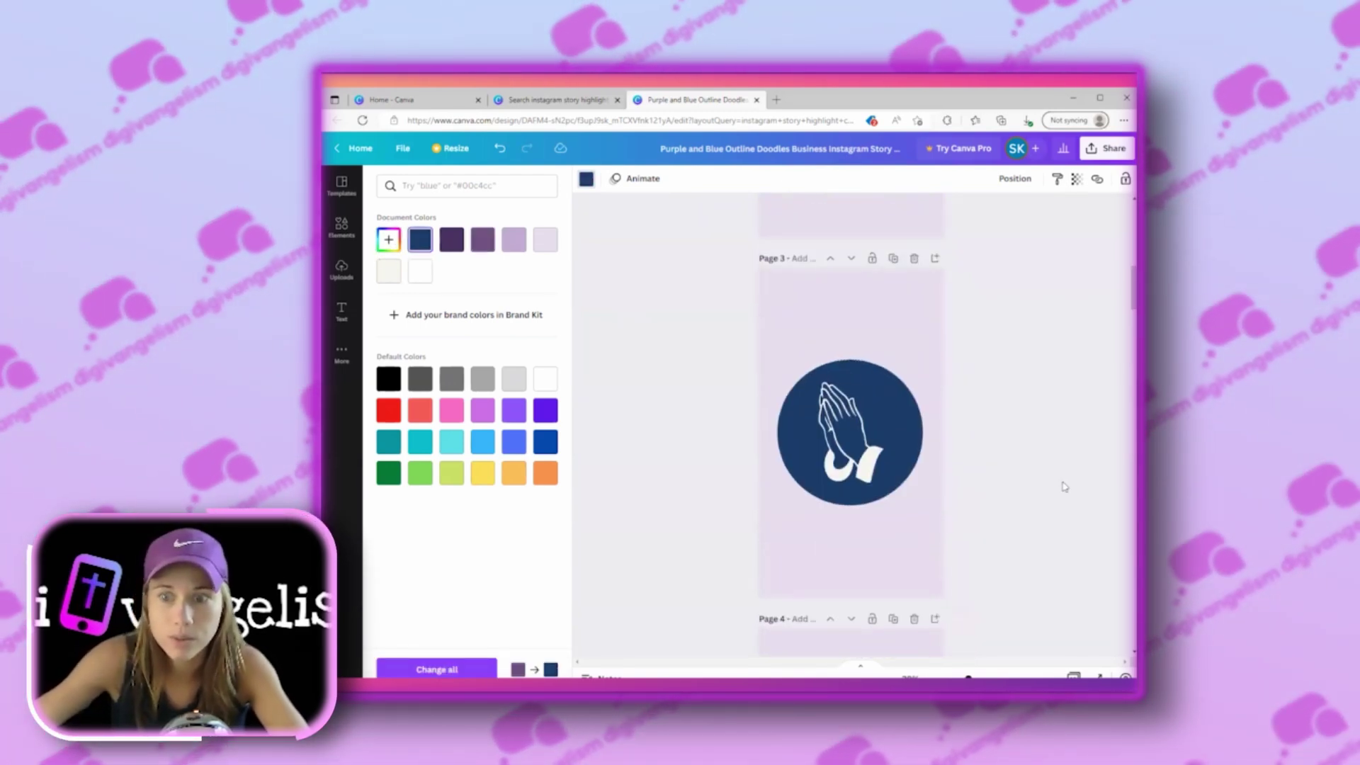
scroll(984, 448, "up", 4)
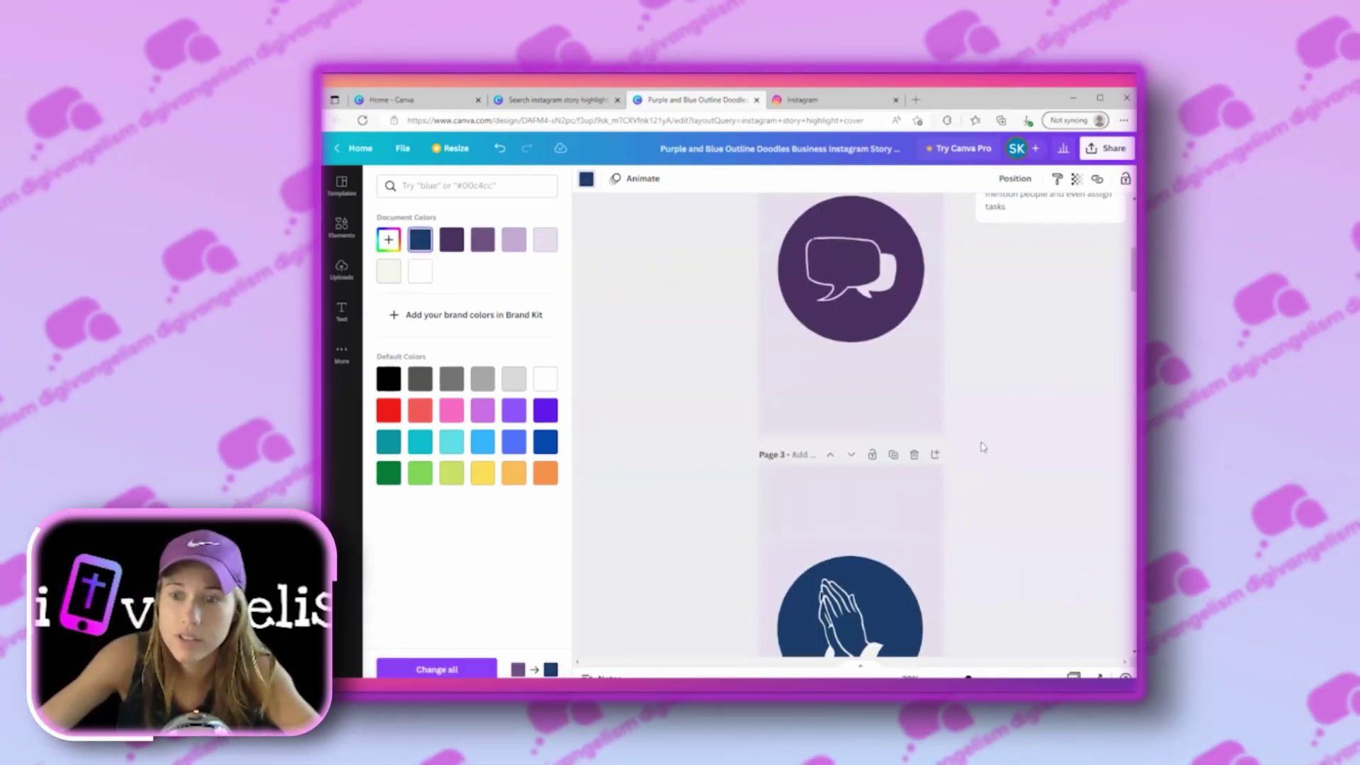
scroll(984, 448, "down", 8)
scroll(980, 446, "down", 5)
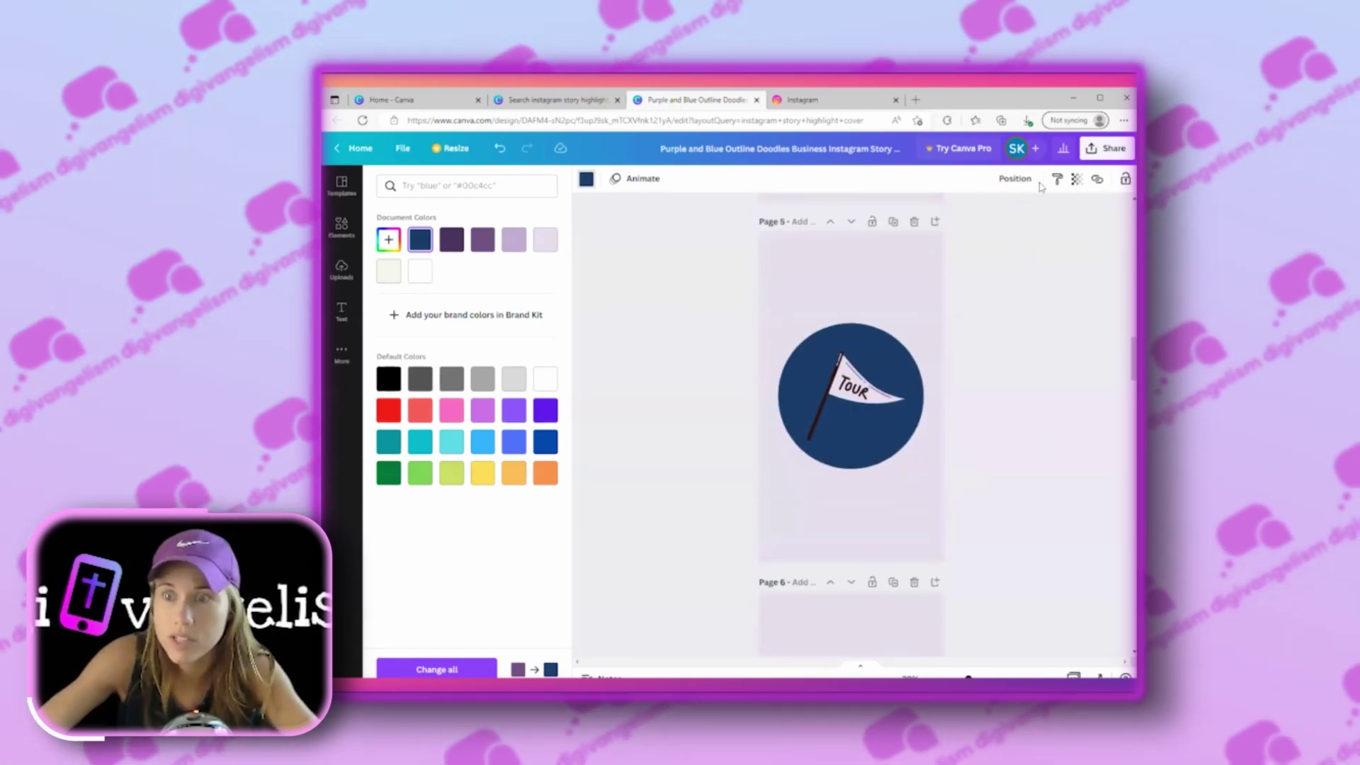
- Set up a PNG download limited to Pages 3, 4 and 5
left_click(1103, 150)
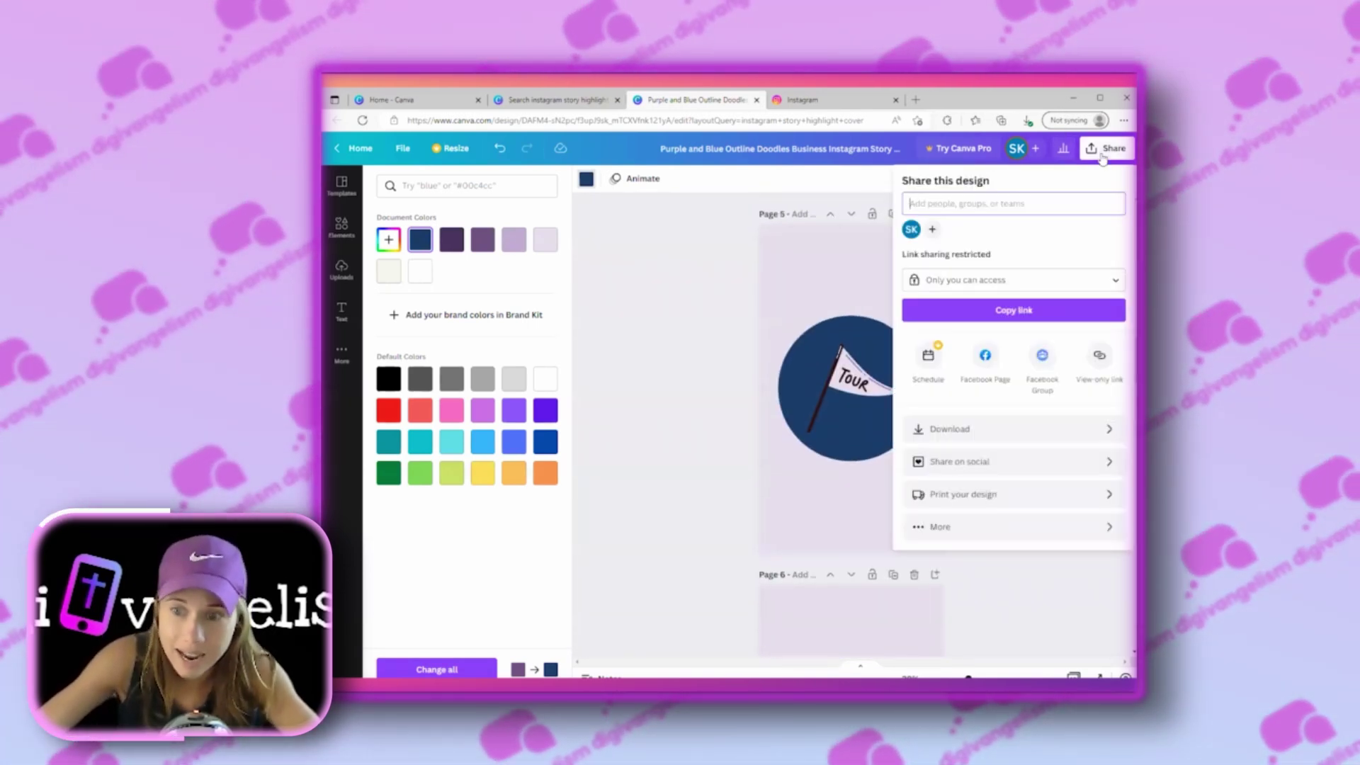
left_click(1005, 429)
left_click(1110, 368)
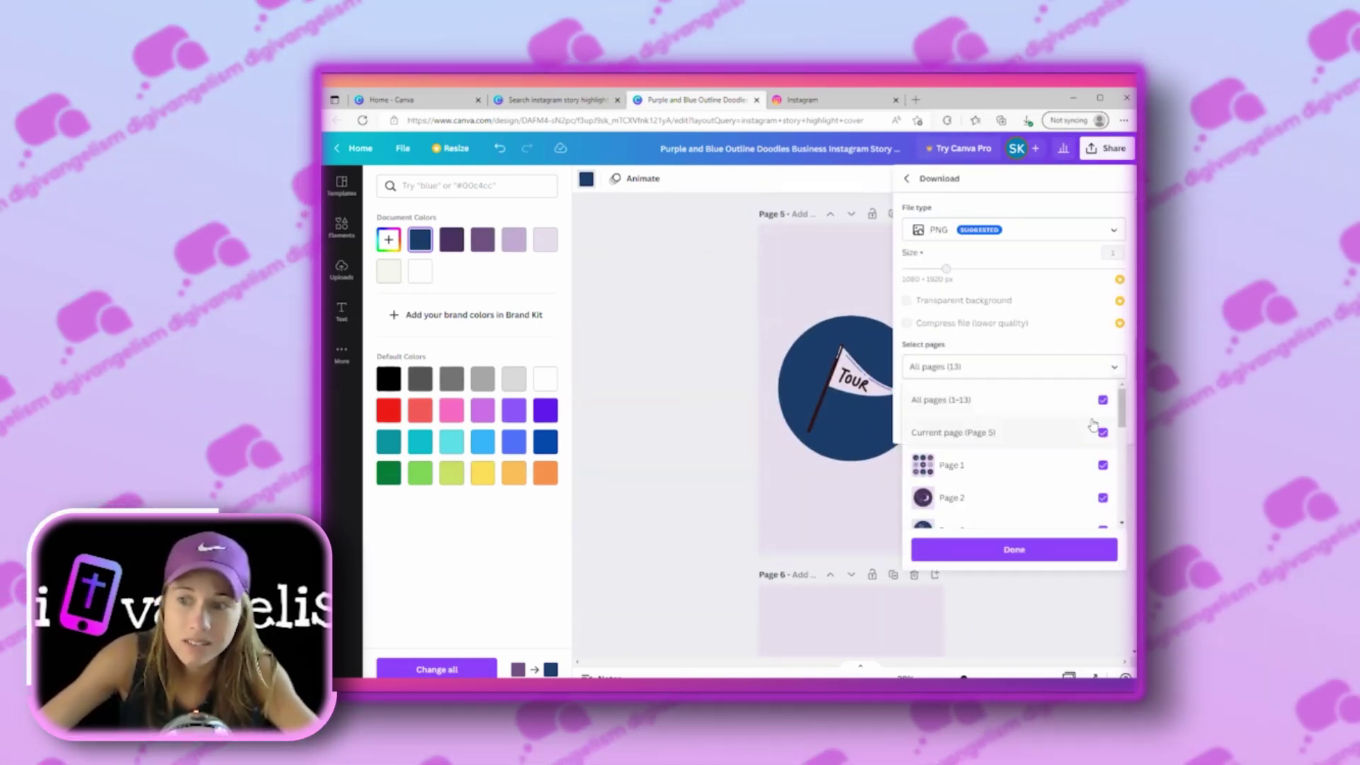
left_click(1103, 400)
scroll(1109, 425, "down", 3)
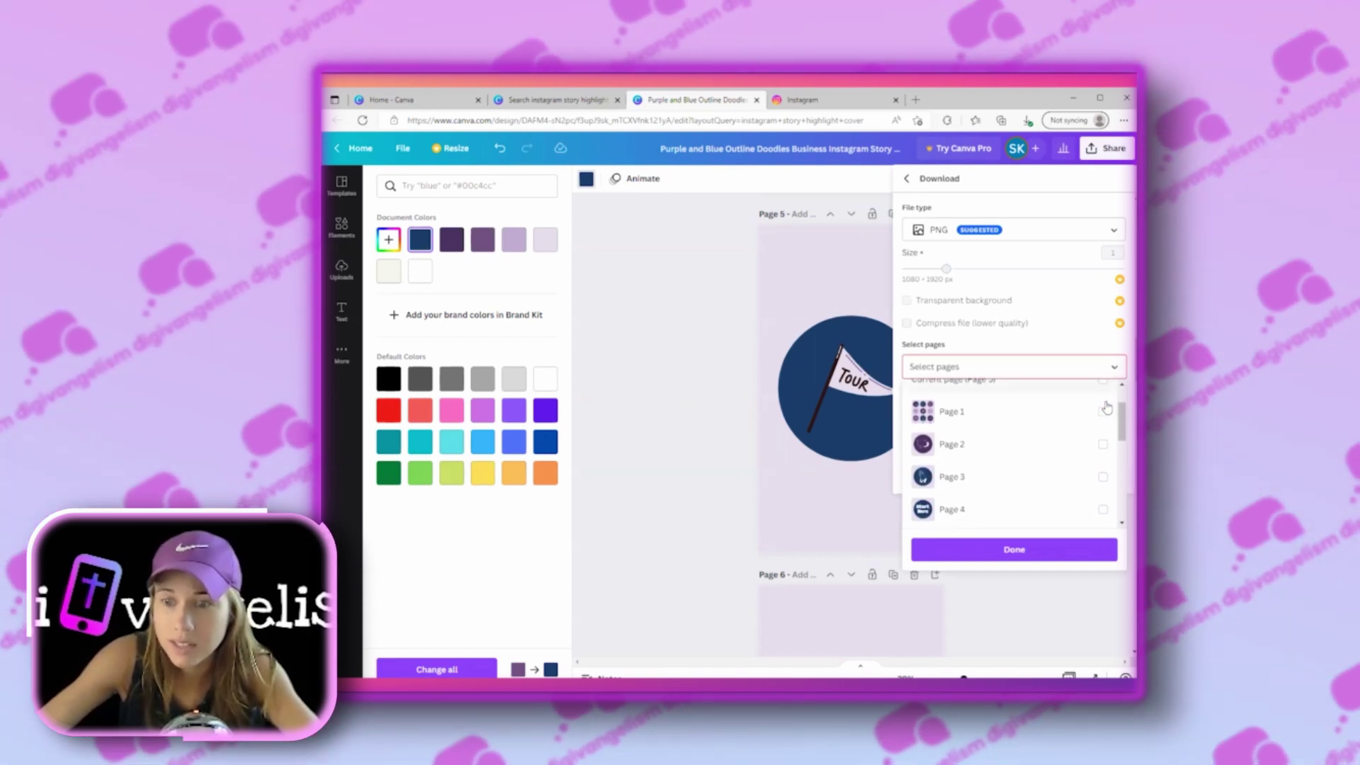
left_click(1113, 450)
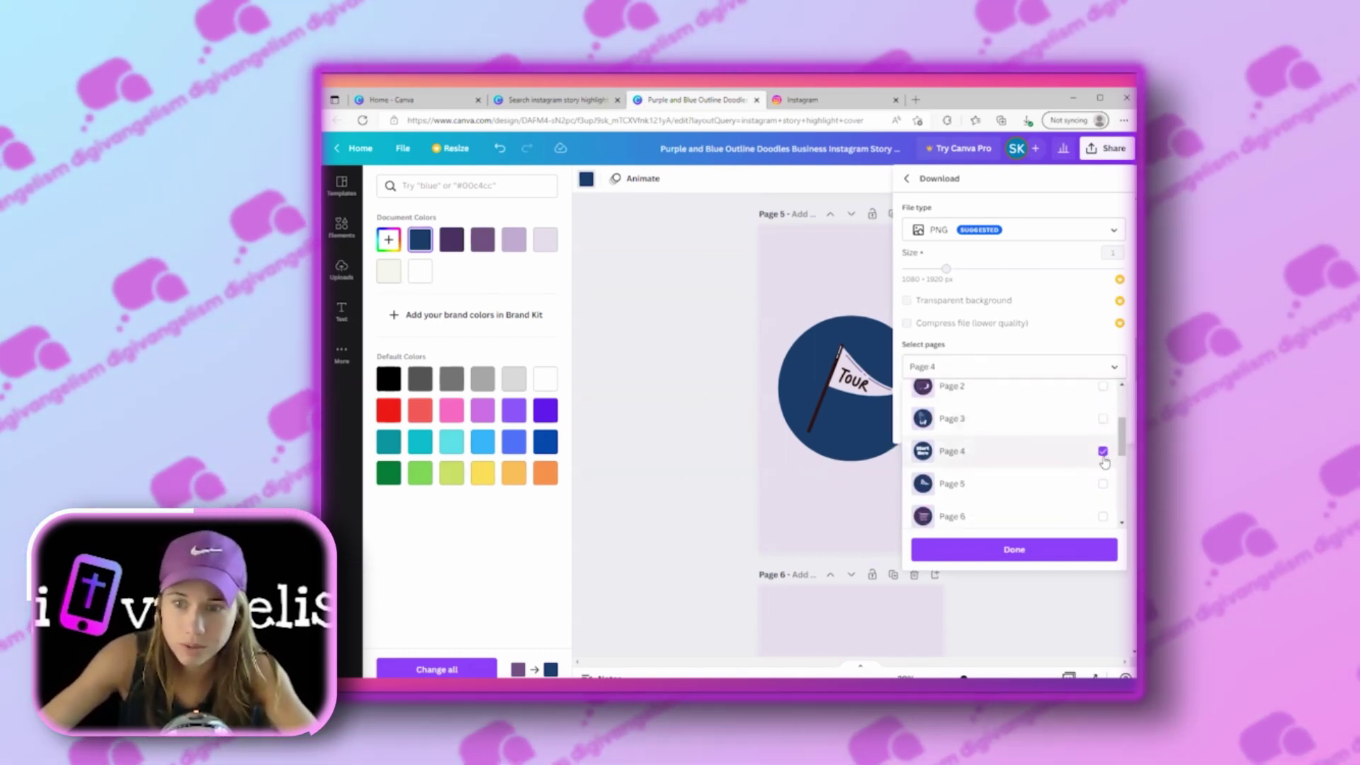
left_click(1103, 419)
left_click(1102, 484)
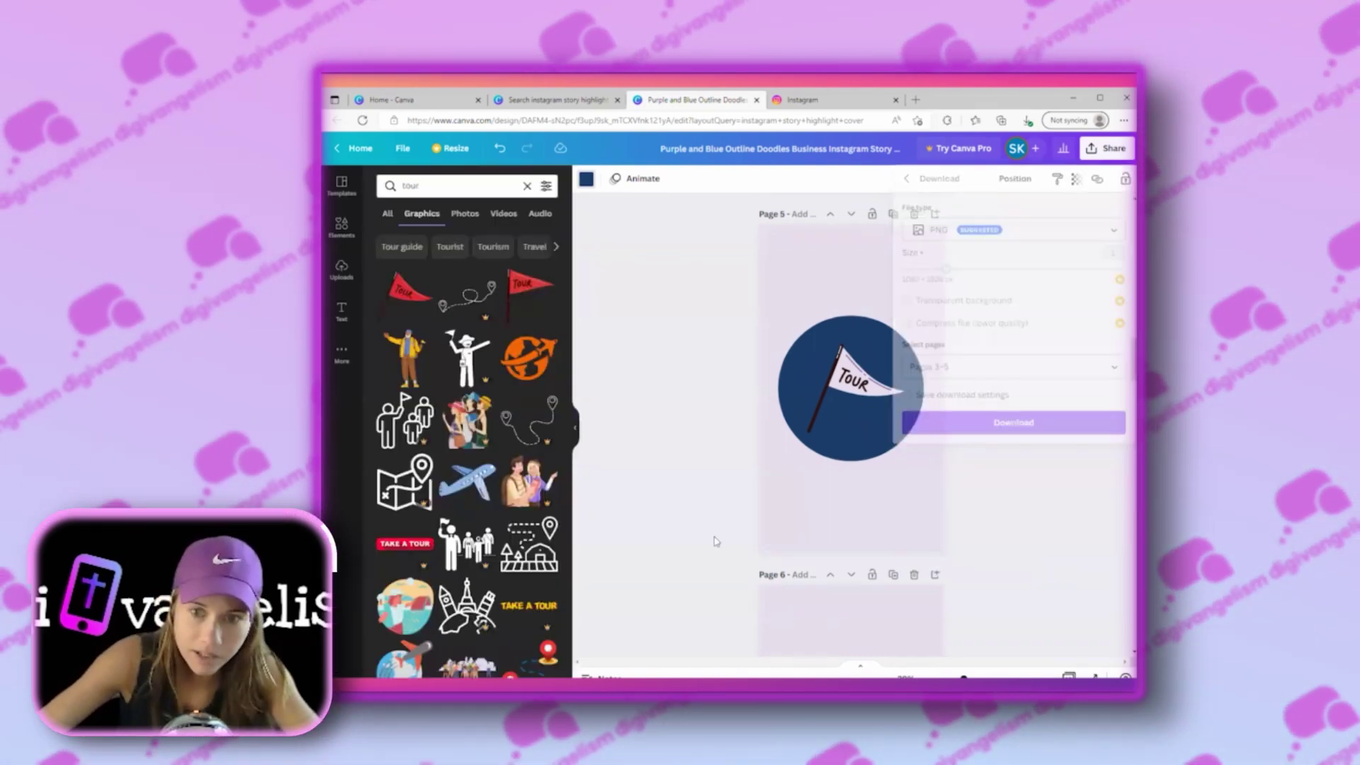
- Close the download panel by deselecting the Start Here circle and return to the design
scroll(996, 545, "up", 5)
left_click(996, 545)
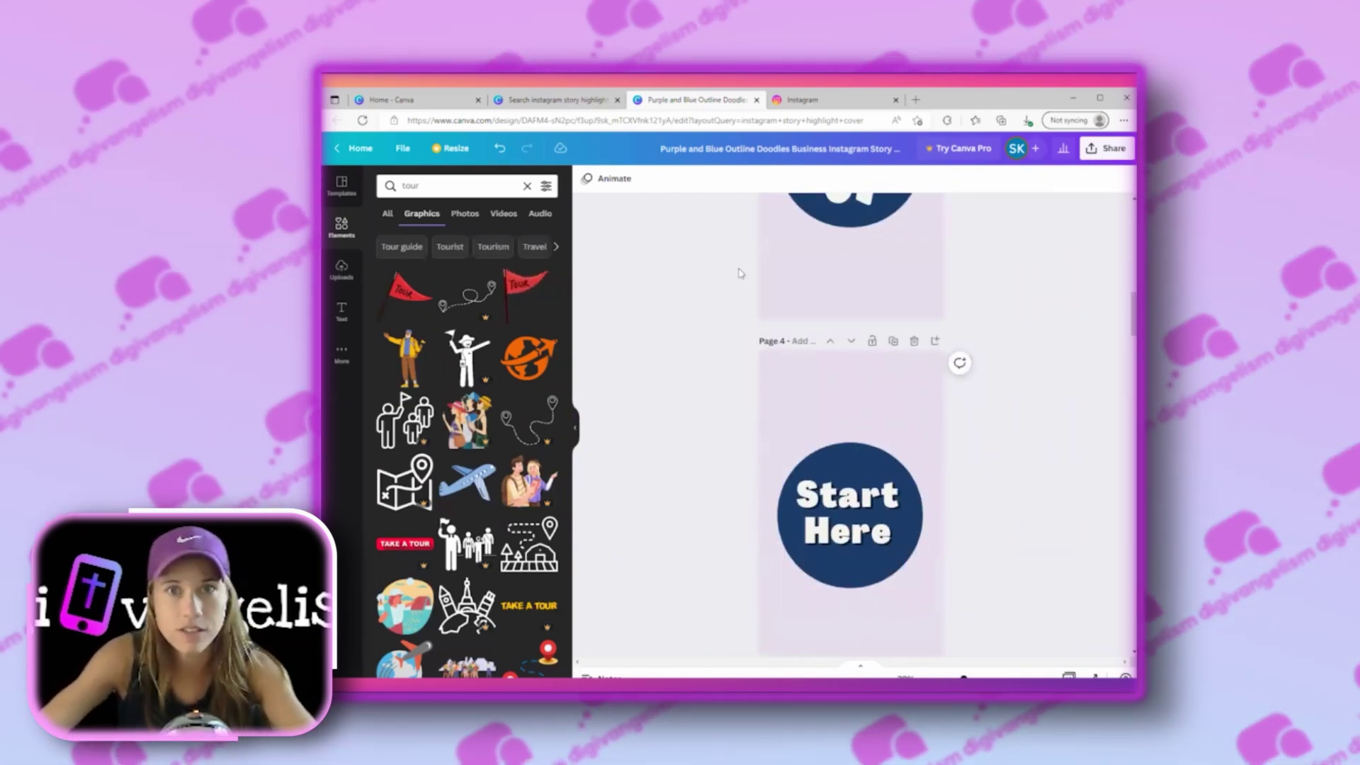
scroll(739, 272, "up", 1)
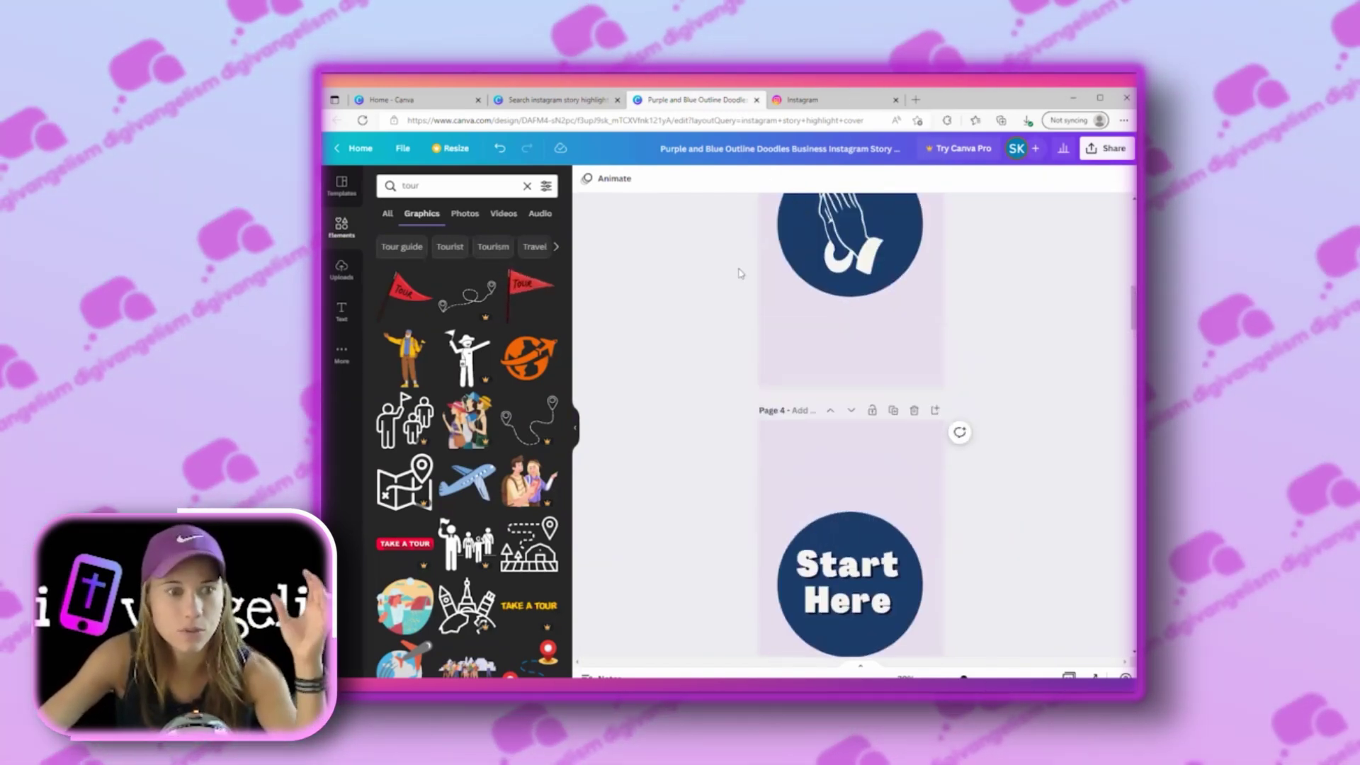
scroll(740, 273, "up", 10)
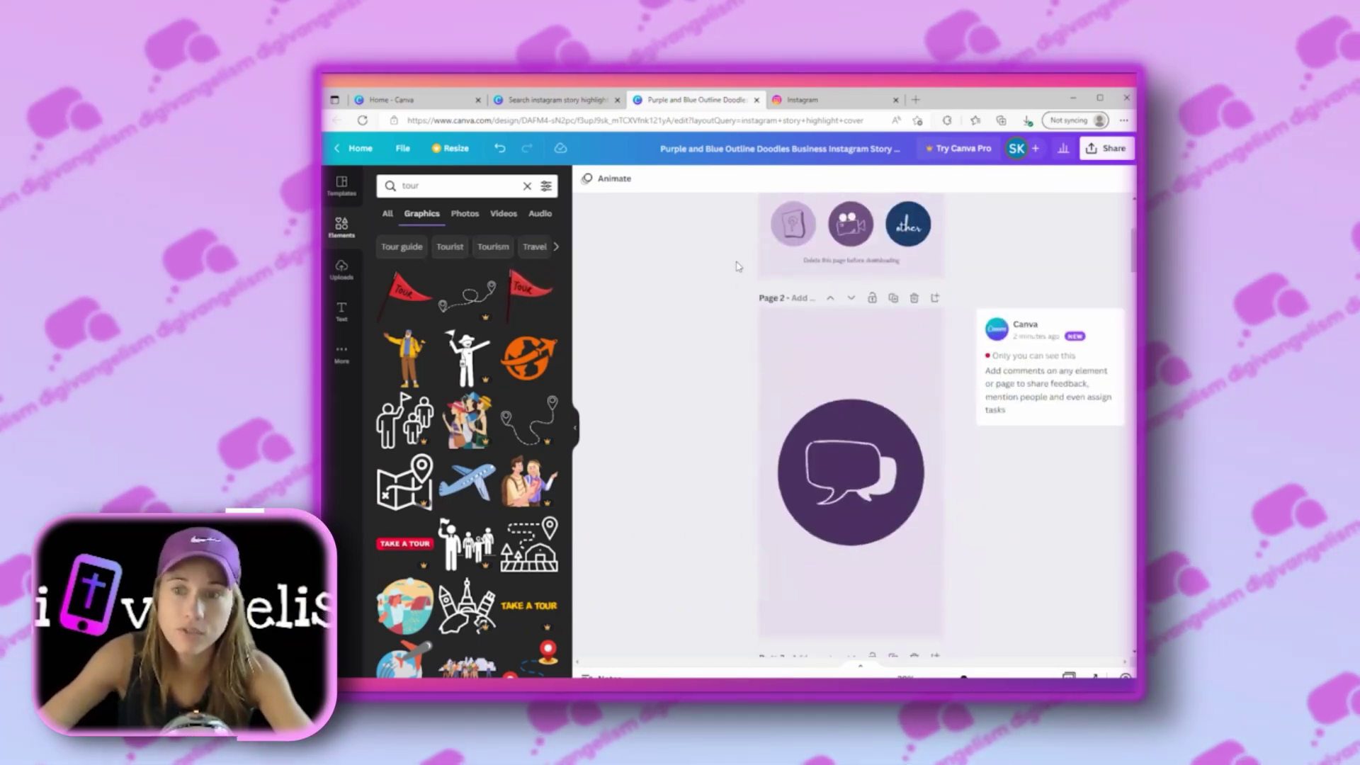